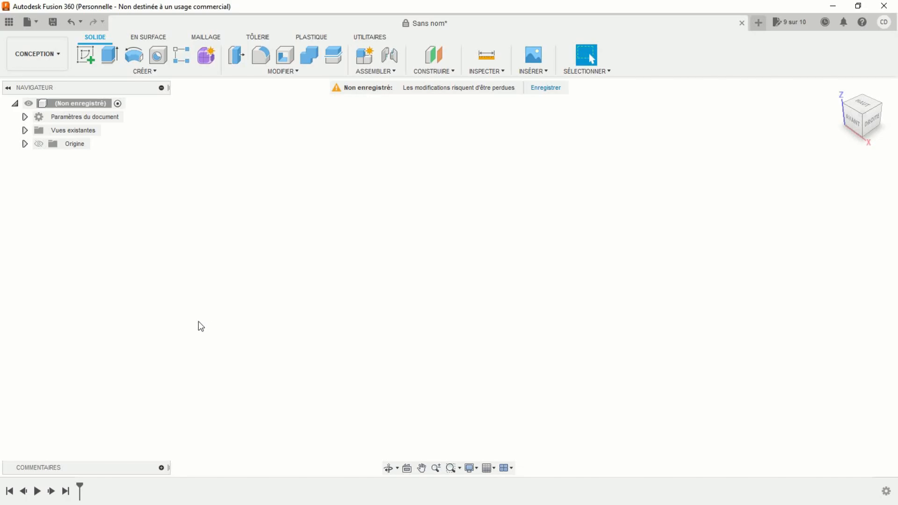
Show the origin and create a cylinder primitive 50 mm in diameter and 100 mm high, centred on the origin on the horizontal plane
left_click(38, 143)
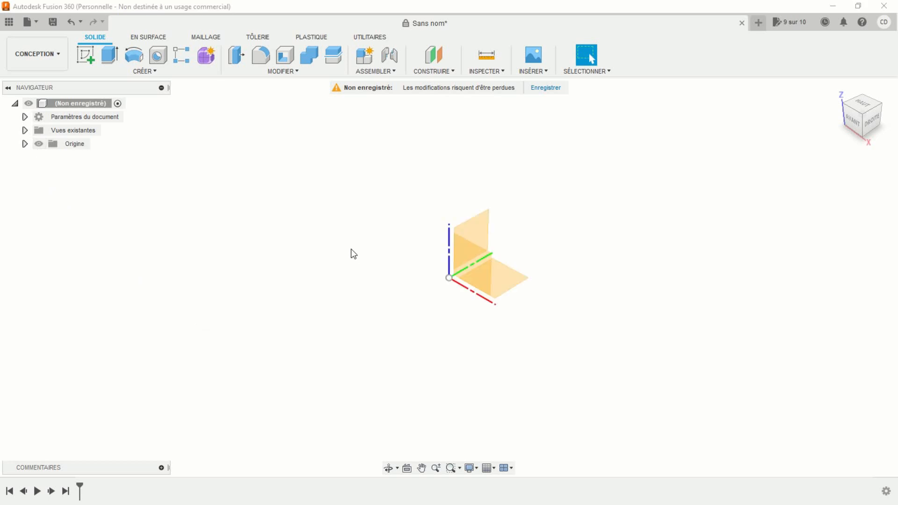
left_click(144, 71)
left_click(98, 258)
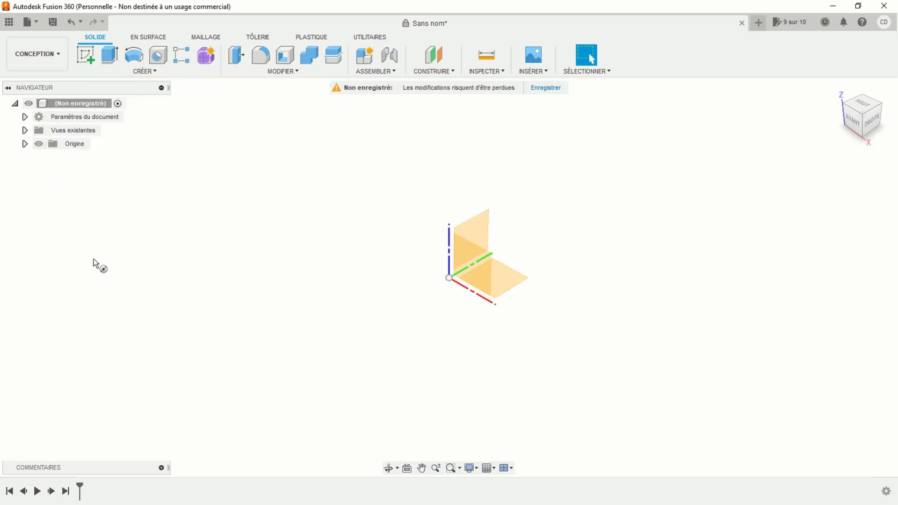
left_click(506, 281)
left_click(448, 278)
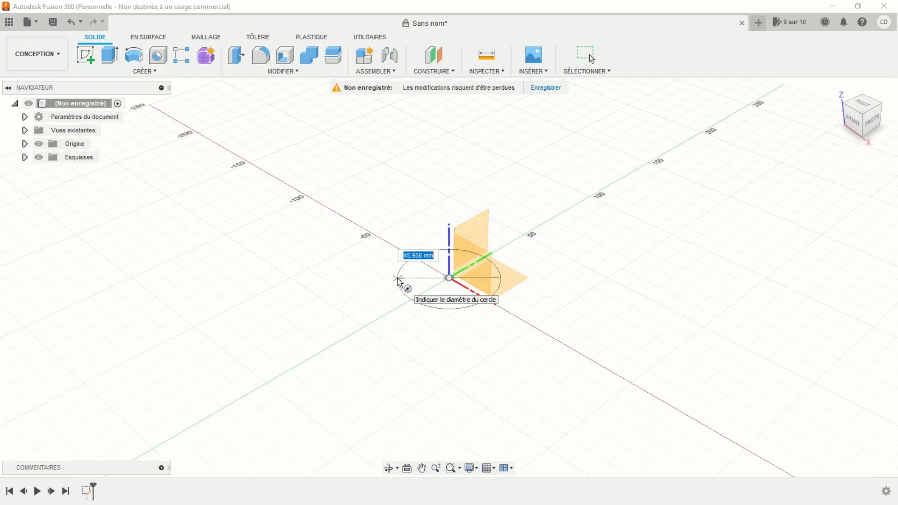
type("50")
key("Return")
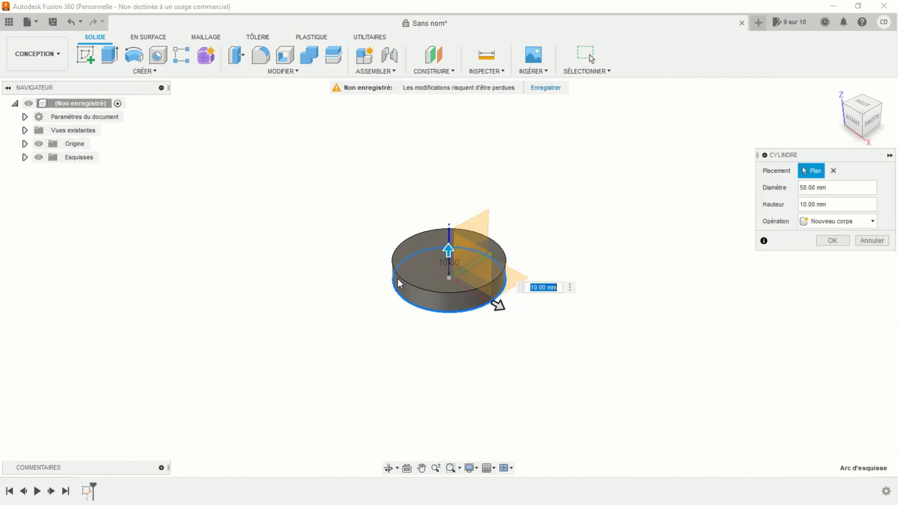
type("100")
key("Return")
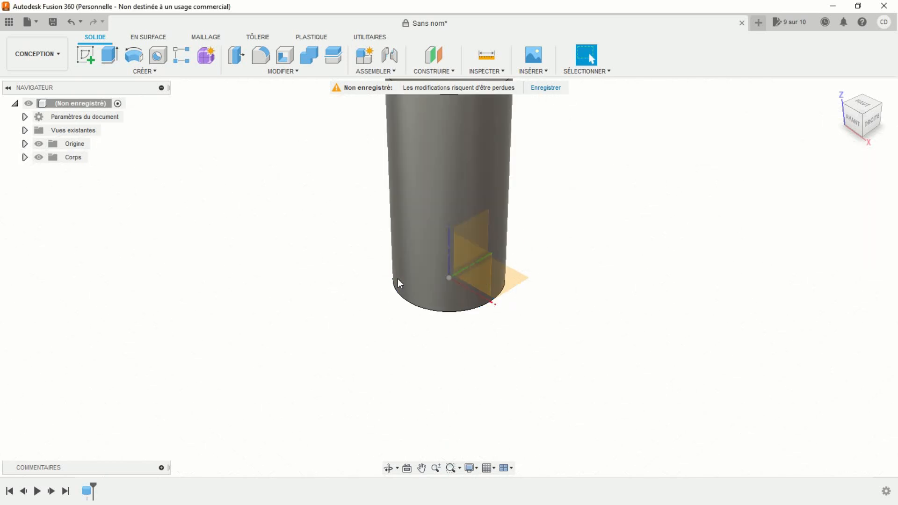
scroll(543, 286, "down", 5)
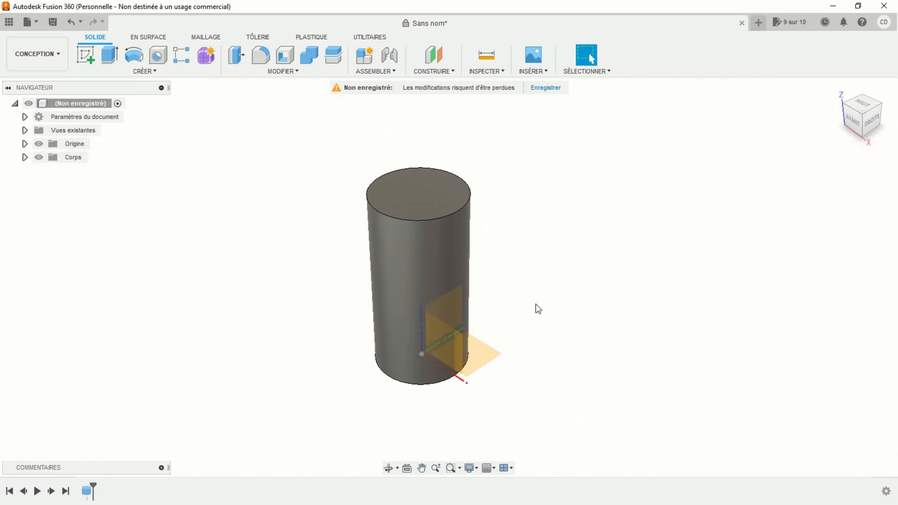
middle_click_drag(537, 306, 554, 290)
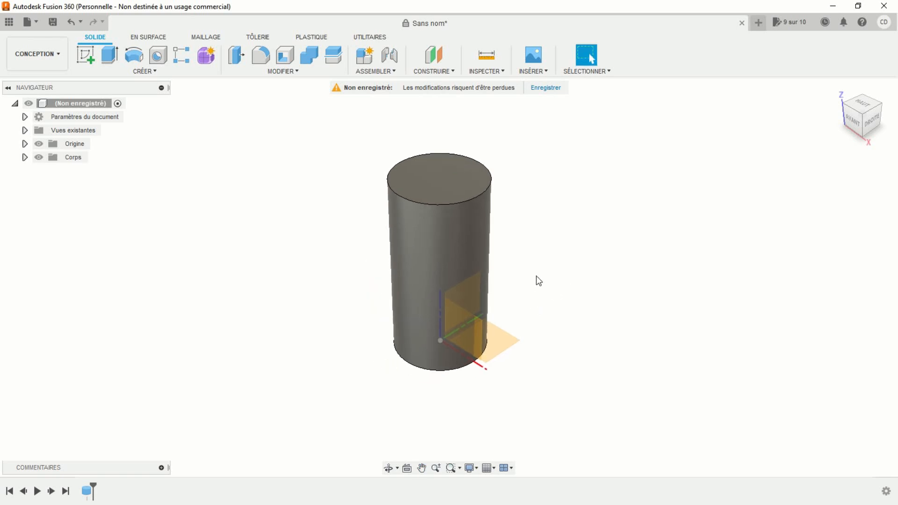
Close the primitive cylinder design without saving and show the origin in the new empty design
left_click(742, 23)
left_click(503, 280)
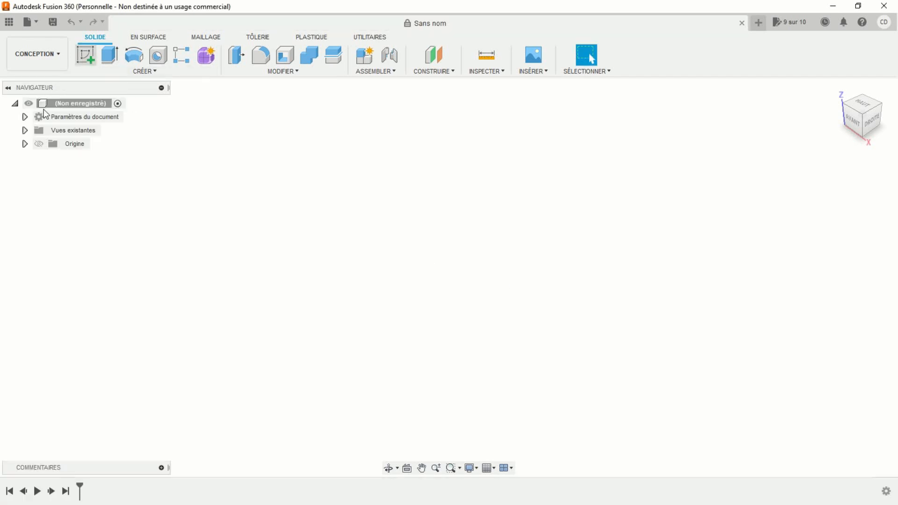
left_click(39, 144)
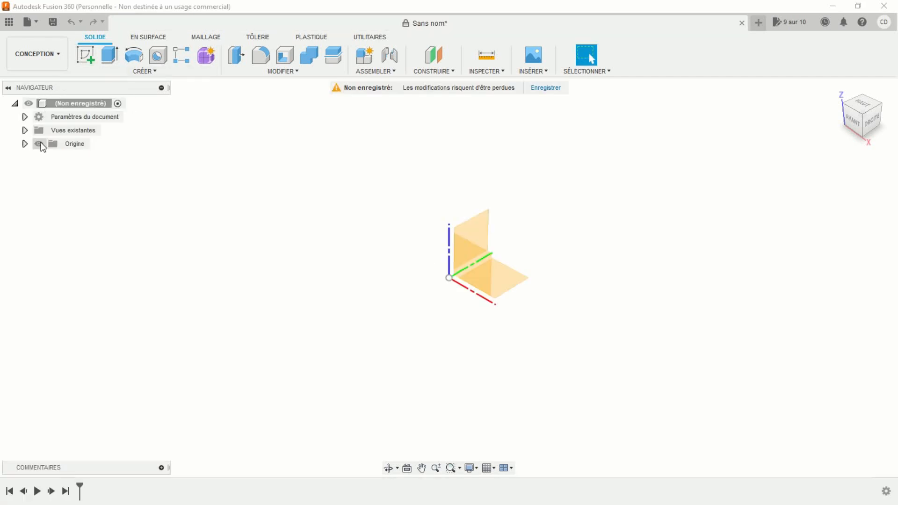
Sketch a 50 mm diameter circle centred on the origin on the horizontal plane and finish the sketch
left_click(85, 55)
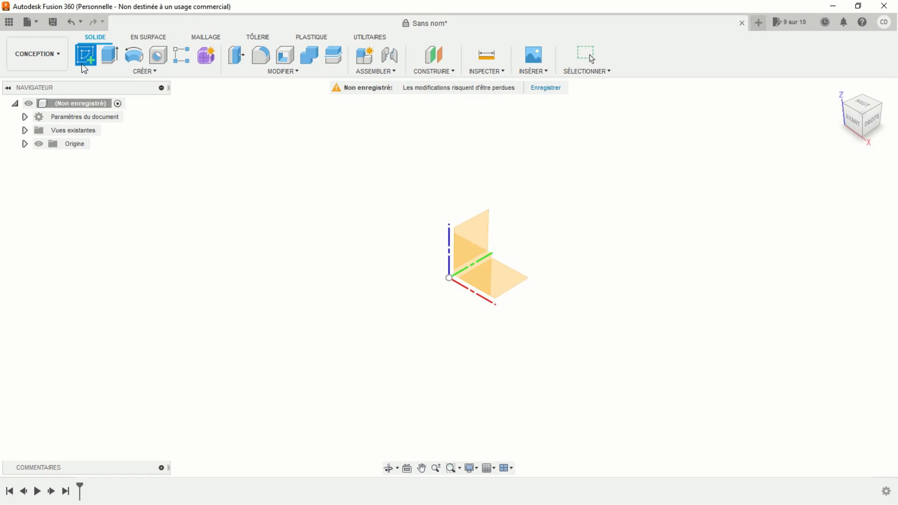
left_click(503, 292)
left_click(134, 55)
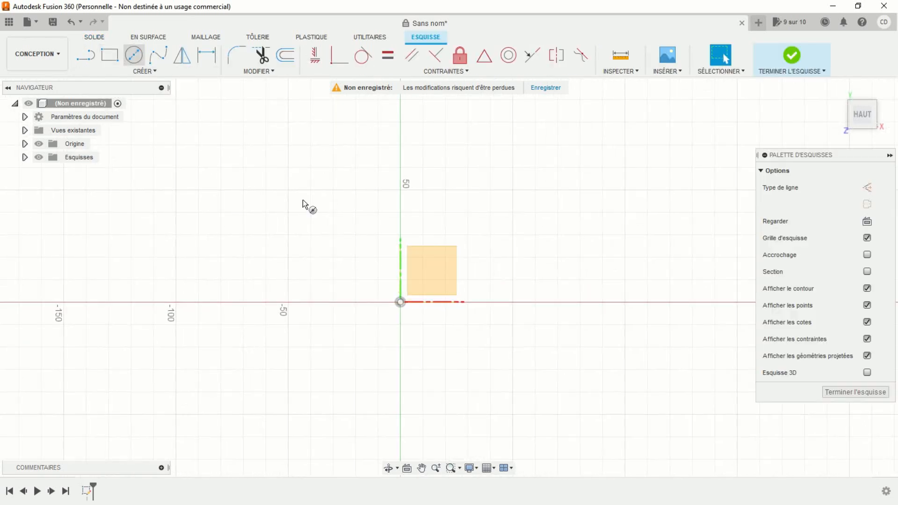
left_click(400, 302)
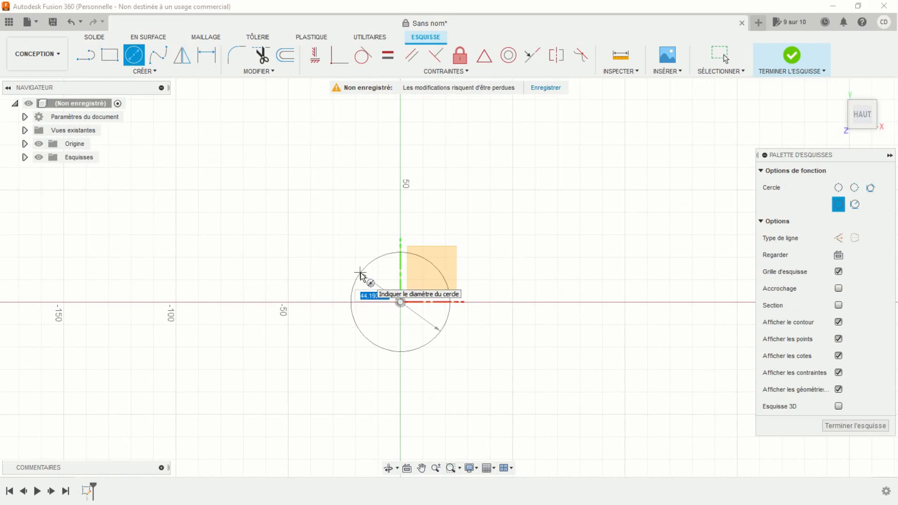
type("50")
key("Return")
key("Escape")
left_click(791, 56)
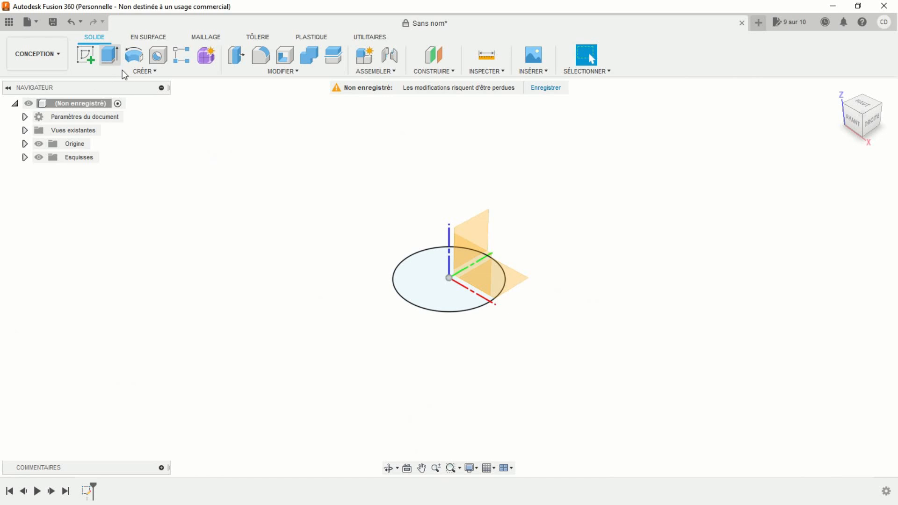
Extrude the circle 100 mm upward as a new body
key("e")
left_click_drag(448, 269, 455, 153)
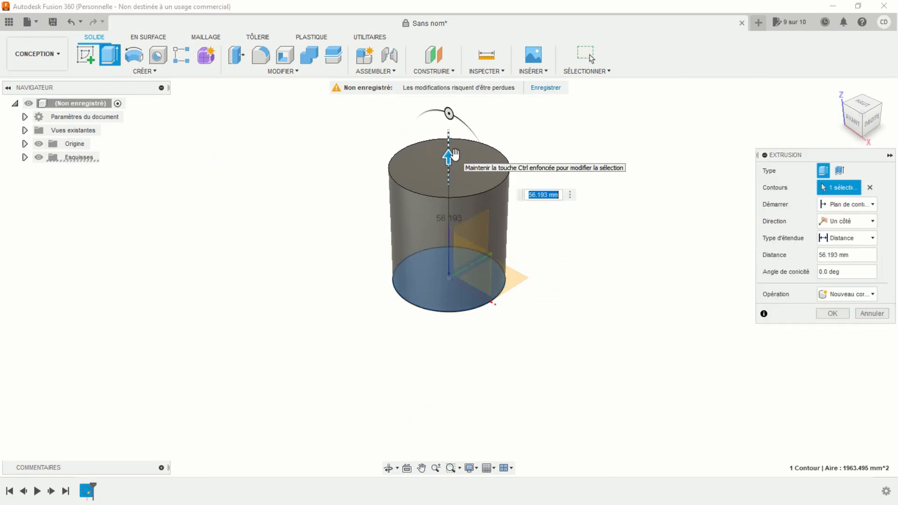
type("100")
key("Return")
middle_click_drag(541, 187, 532, 277)
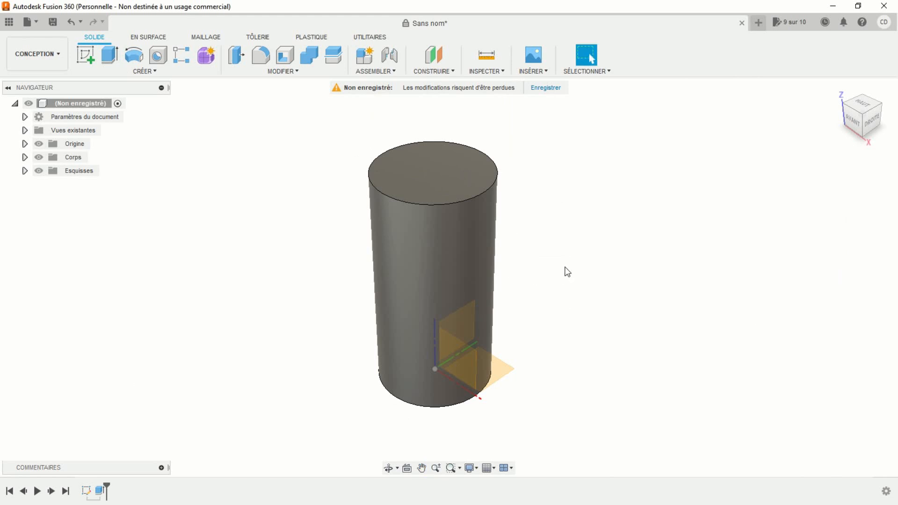
Close the extruded cylinder design without saving and show the origin in the new empty design
left_click(742, 24)
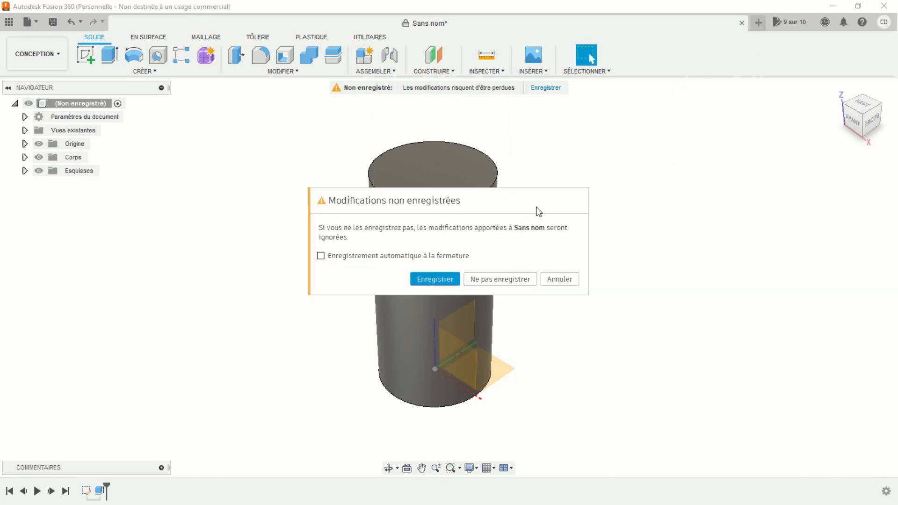
left_click(517, 281)
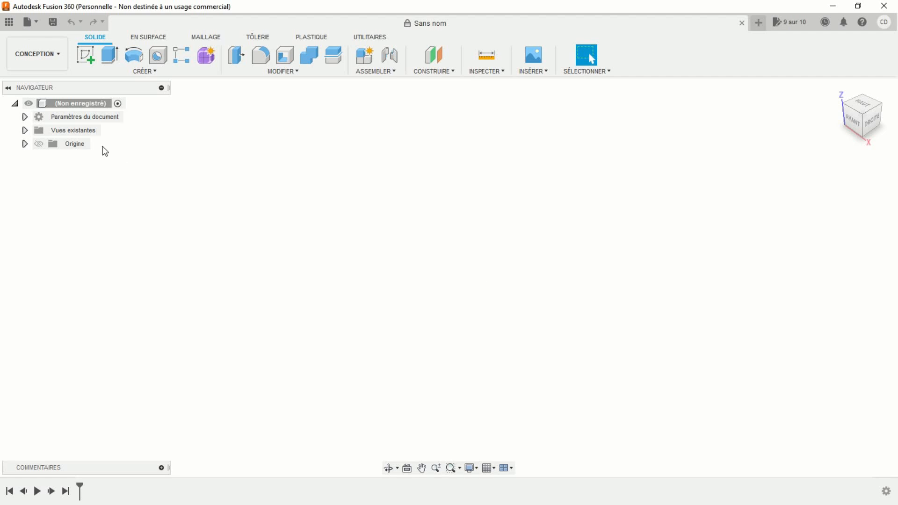
left_click(40, 144)
Sketch a rectangle 25 mm wide and 100 mm high on the front plane with one lower corner on the origin, and finish the sketch
left_click(84, 49)
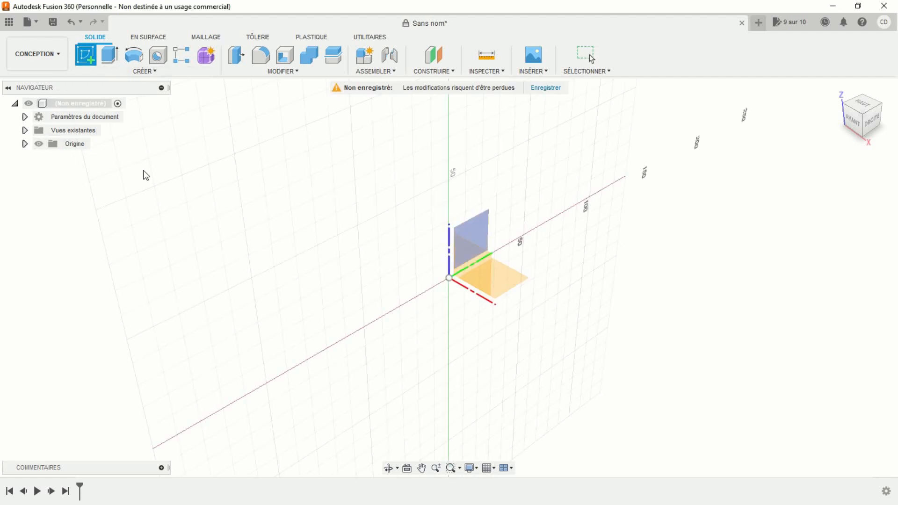
left_click(470, 267)
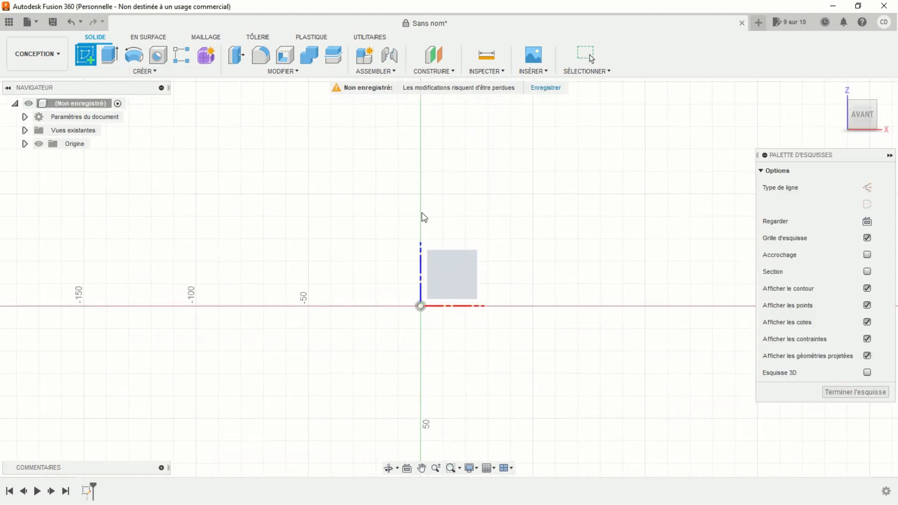
key("r")
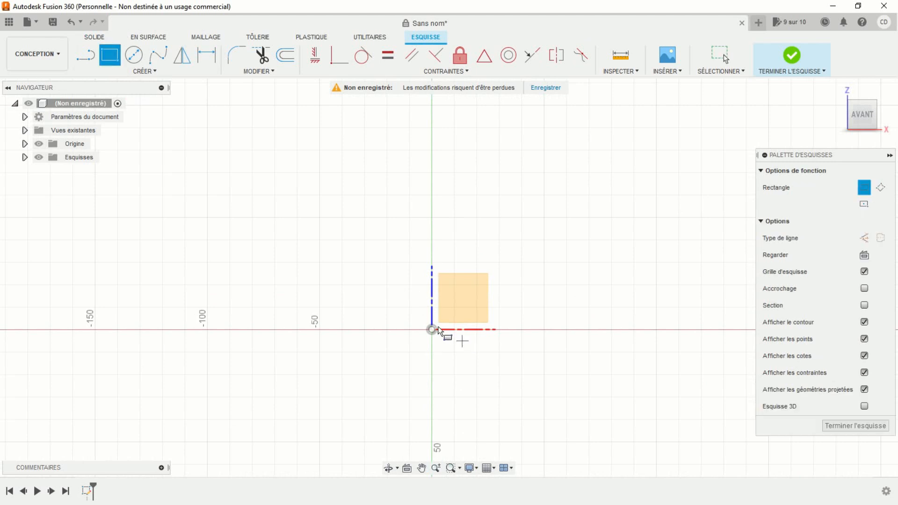
left_click(432, 329)
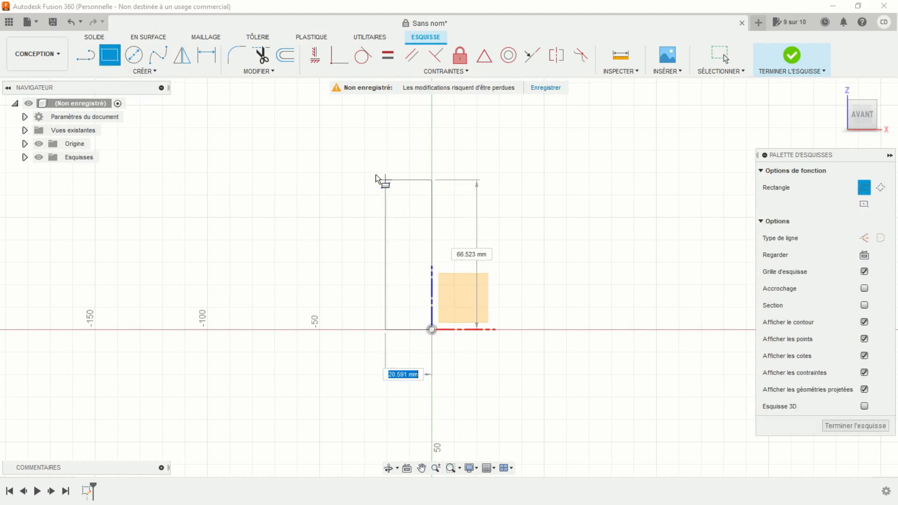
type("25")
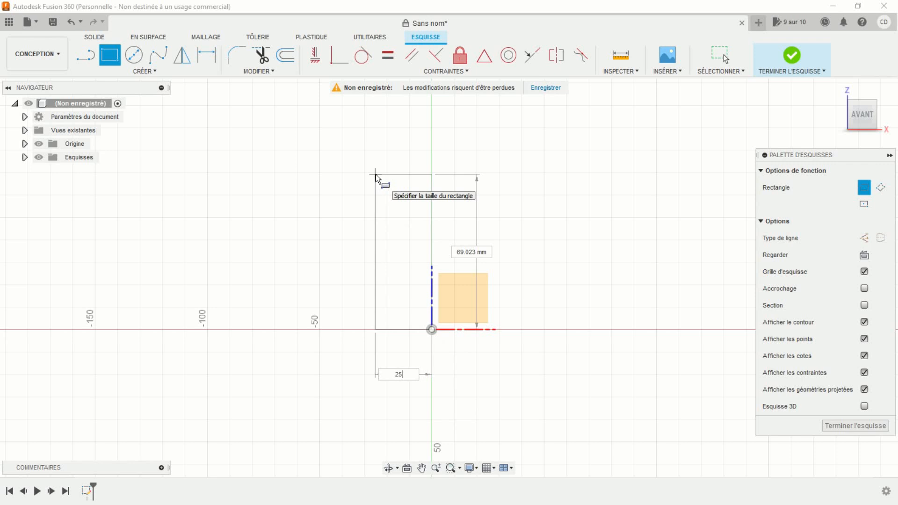
key("Tab")
type("100")
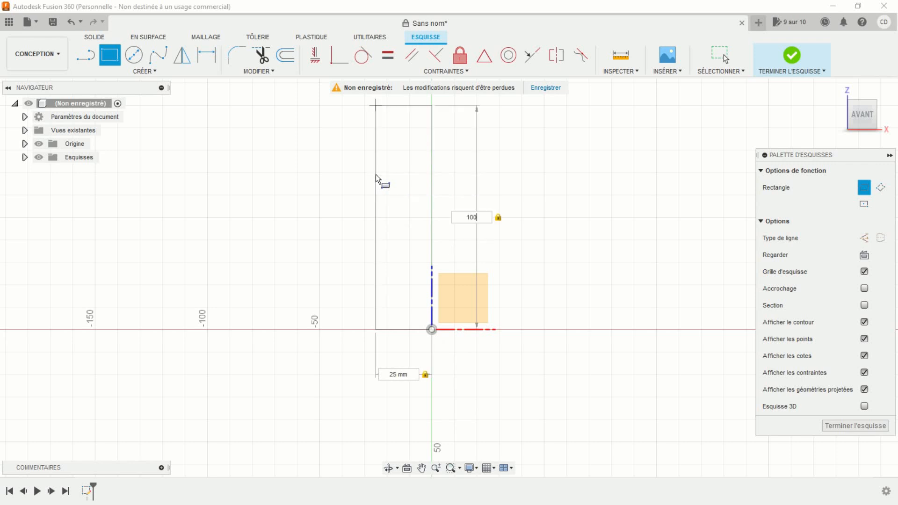
key("Return")
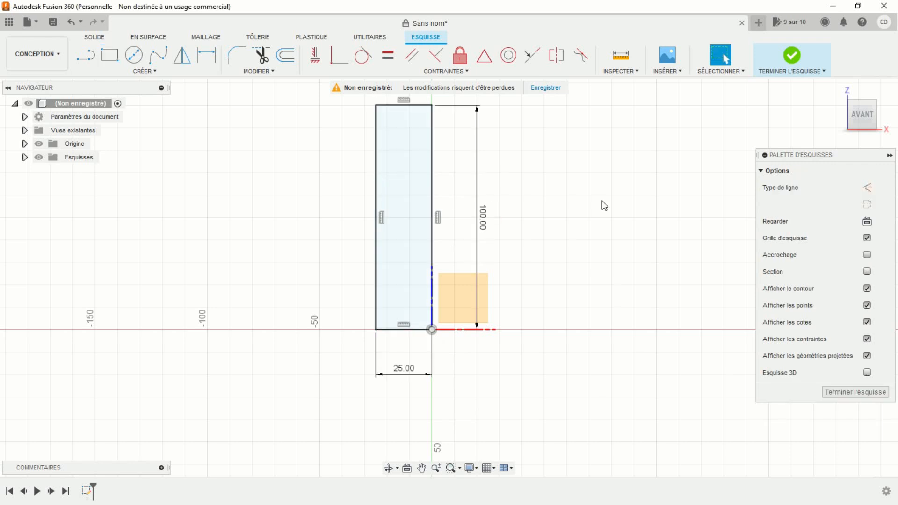
left_click(790, 71)
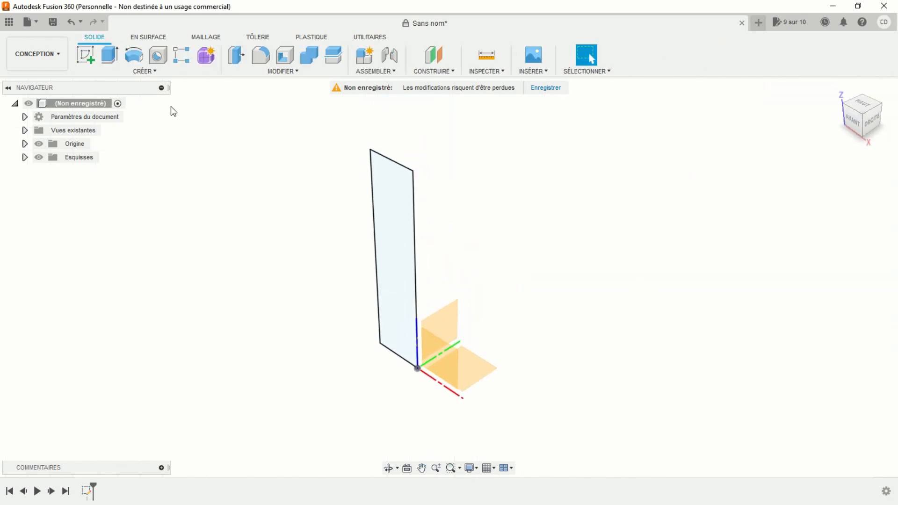
Revolve the rectangle 360° about its long edge on the vertical axis as a new body
left_click(134, 55)
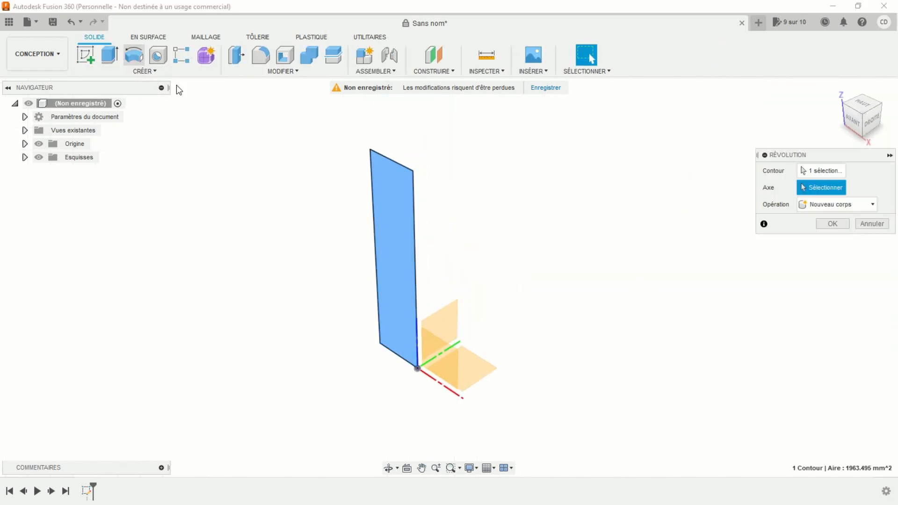
left_click(418, 322)
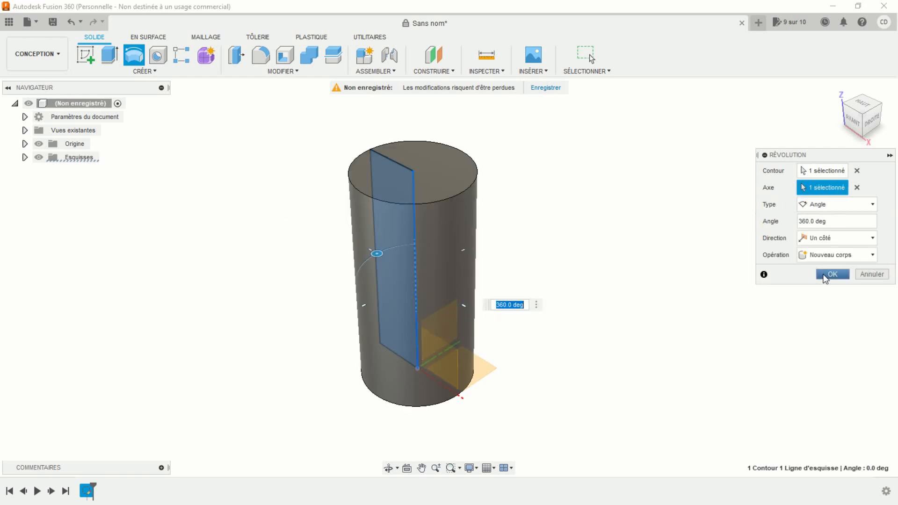
left_click(828, 276)
middle_click_drag(683, 294, 614, 295, "shift")
middle_click_drag(658, 261, 612, 272)
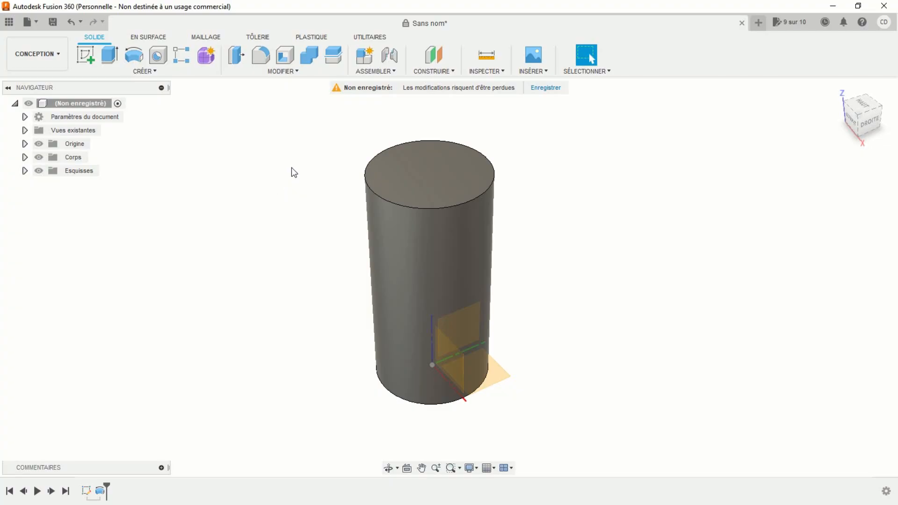
Close the revolved cylinder design without saving and show the origin in the new empty design
left_click(743, 24)
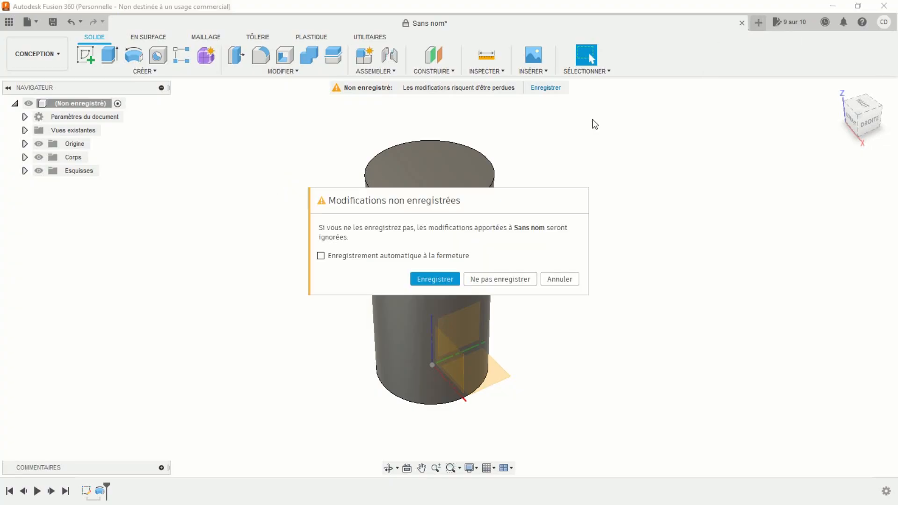
left_click(495, 279)
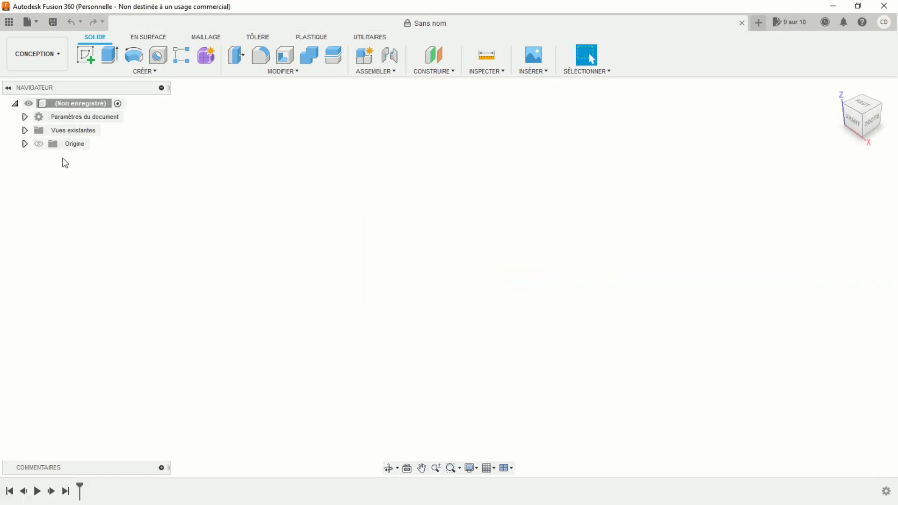
left_click(39, 144)
Start a front-plane sketch and draw a 15 mm vertical line up from the origin, continued by a 15 mm horizontal line toward negative X
left_click(86, 55)
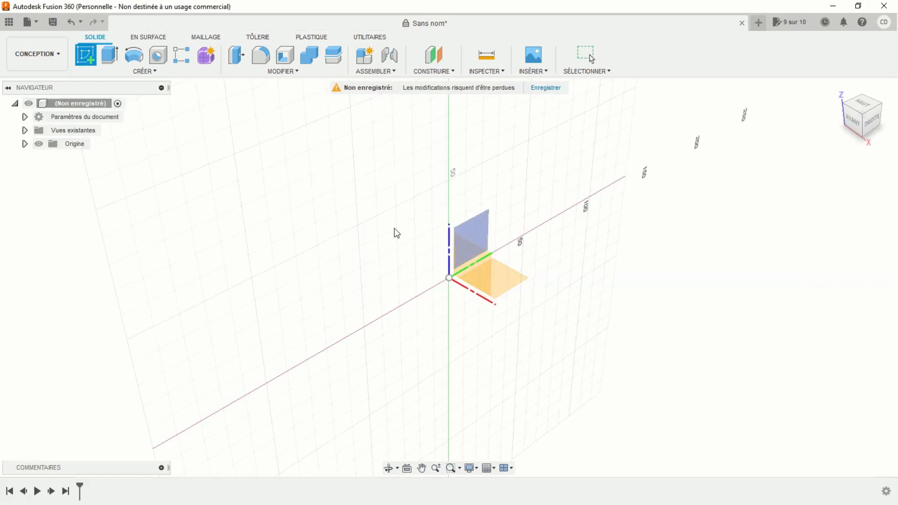
left_click(465, 253)
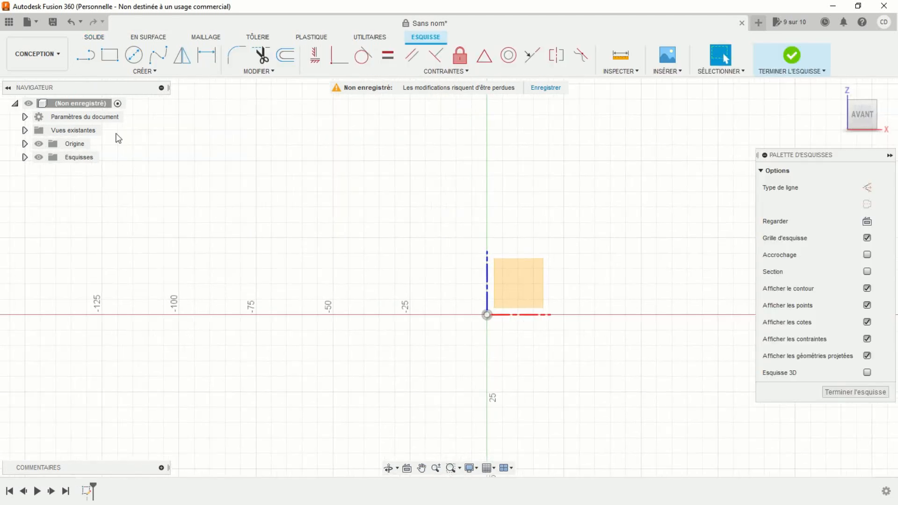
left_click(86, 56)
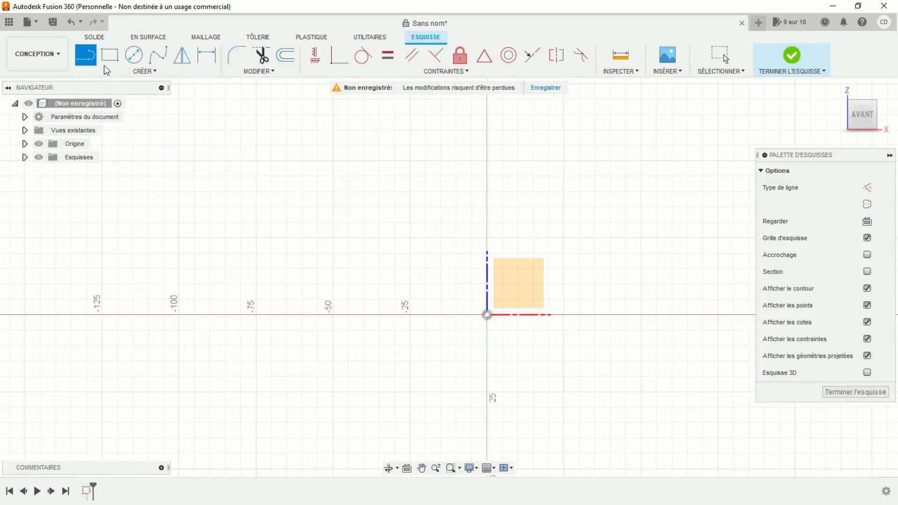
left_click(487, 315)
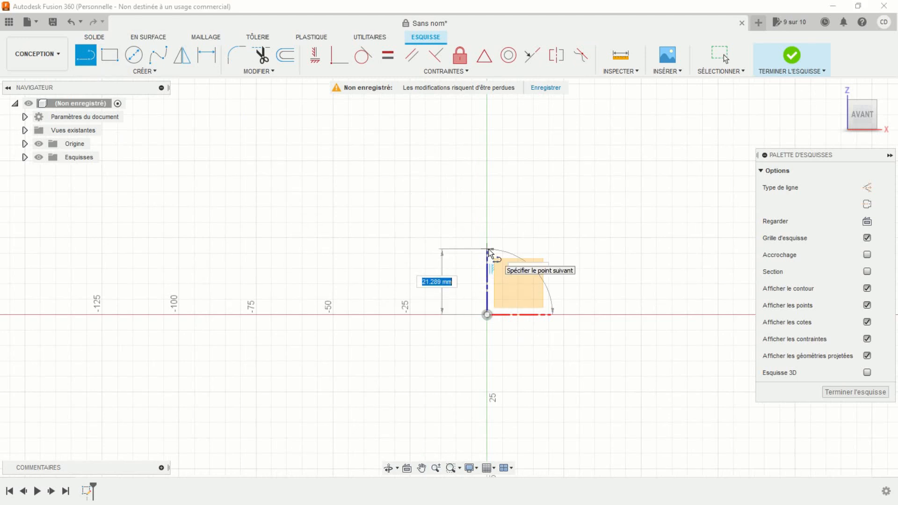
type("15")
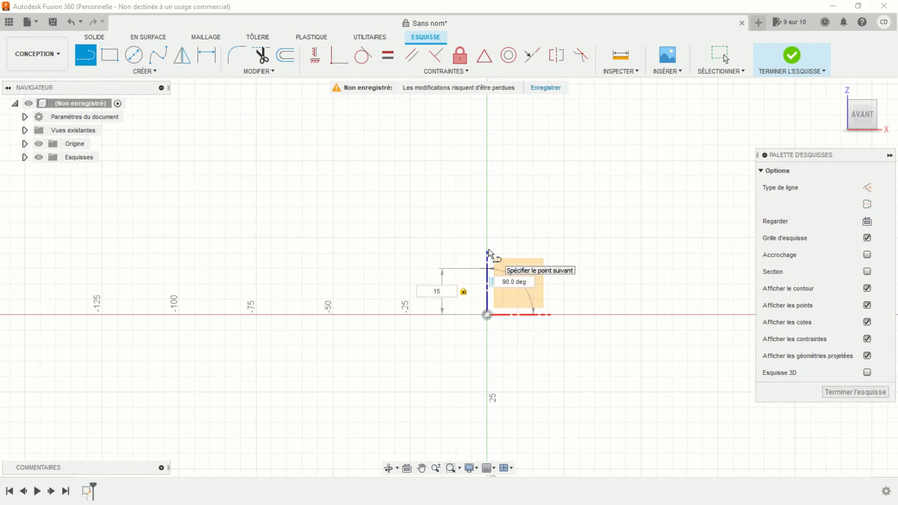
key("Return")
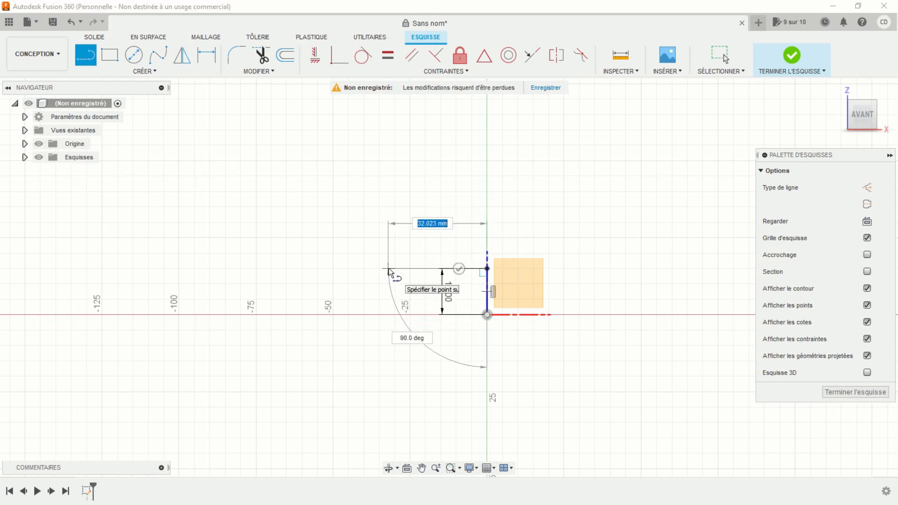
type("15")
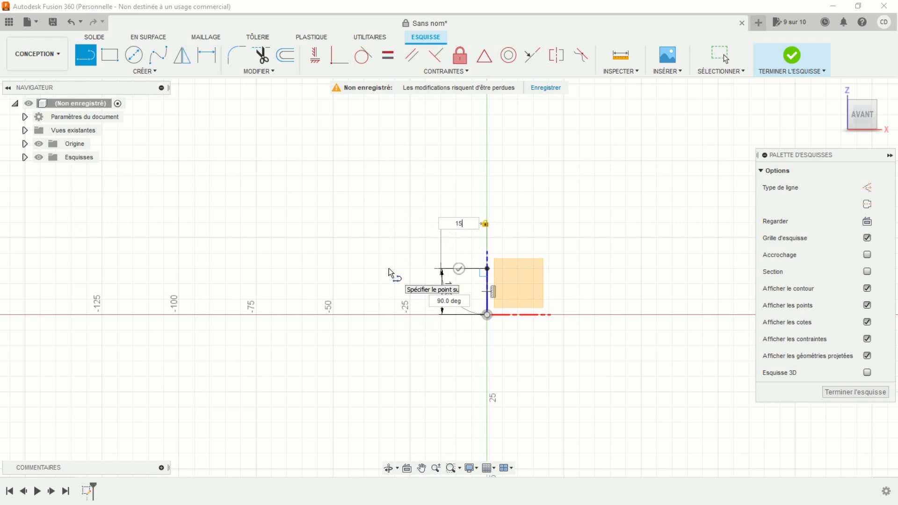
key("Return")
key("Escape")
Move the vertical 15 mm dimension closer to the line it measures
scroll(425, 260, "up", 5)
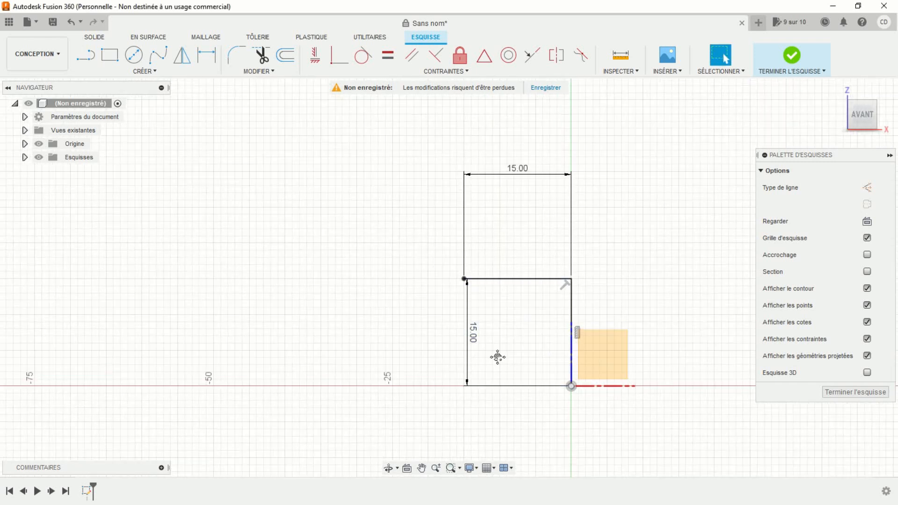
middle_click_drag(497, 360, 468, 351)
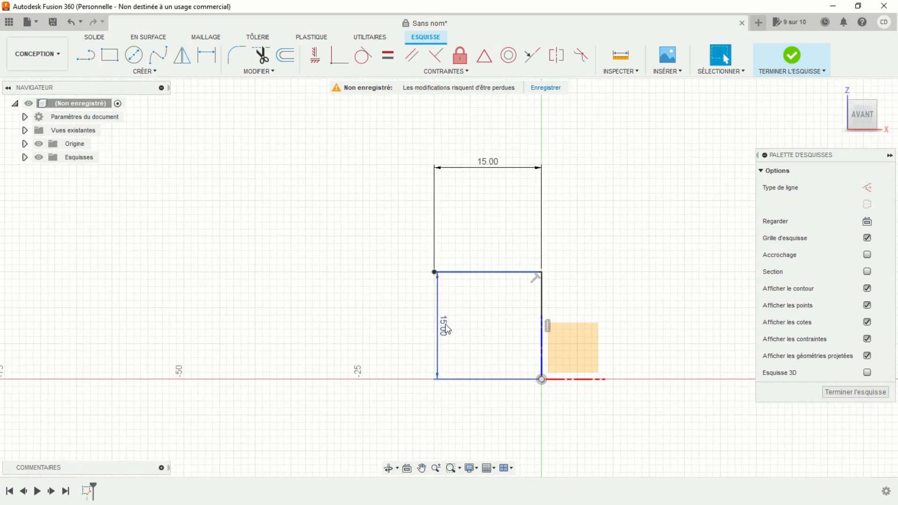
left_click_drag(468, 329, 481, 328)
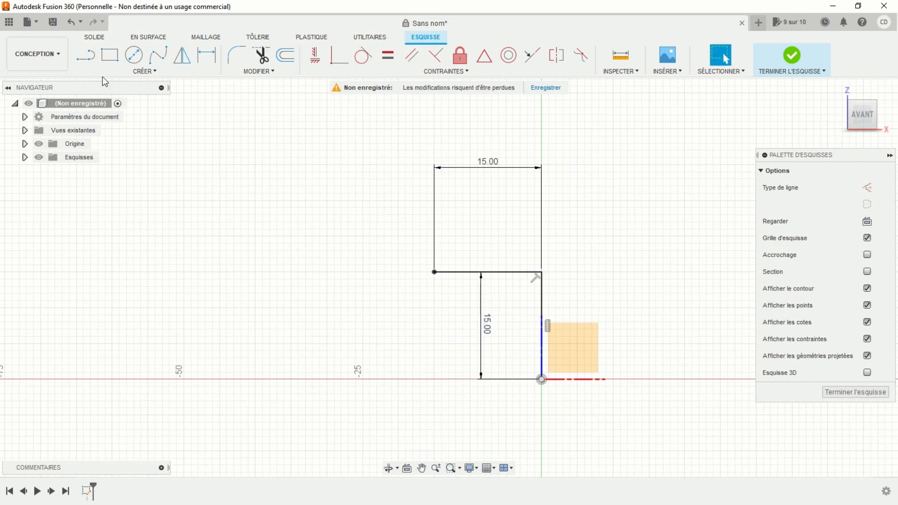
Continue the profile from the open end: about 4.3 mm down, 13.4 mm toward negative X, a small step down, 23.8 mm across and a small step up
left_click(86, 57)
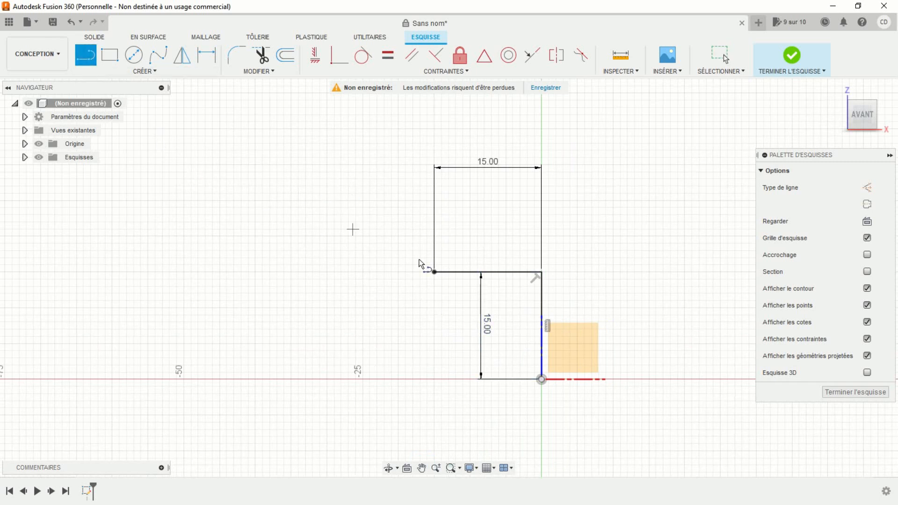
left_click(434, 272)
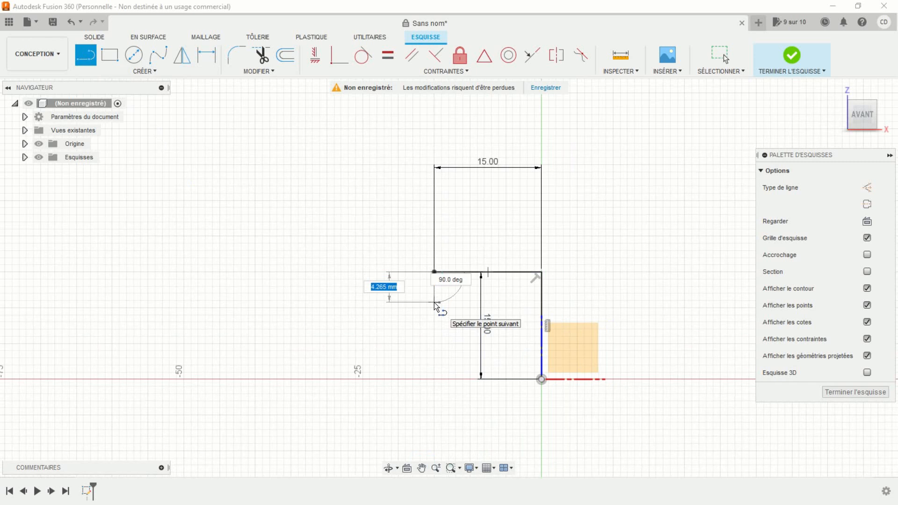
left_click(434, 302)
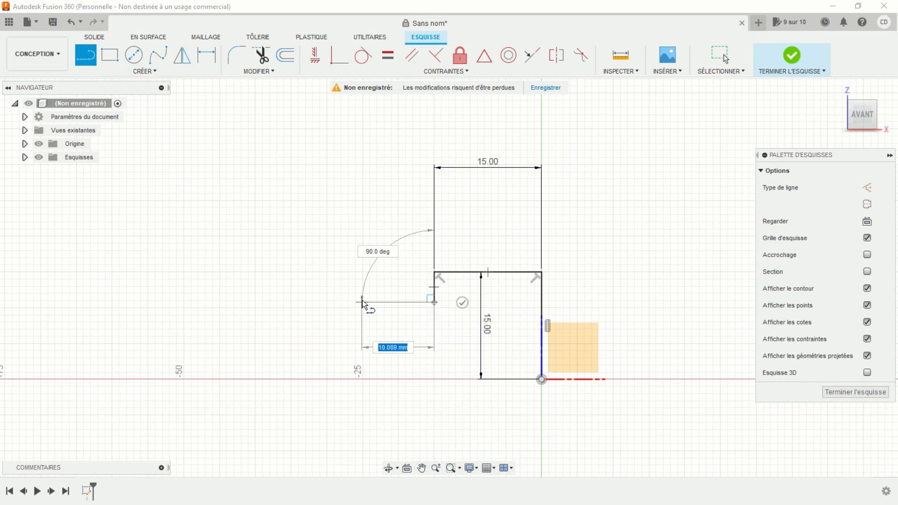
left_click(338, 303)
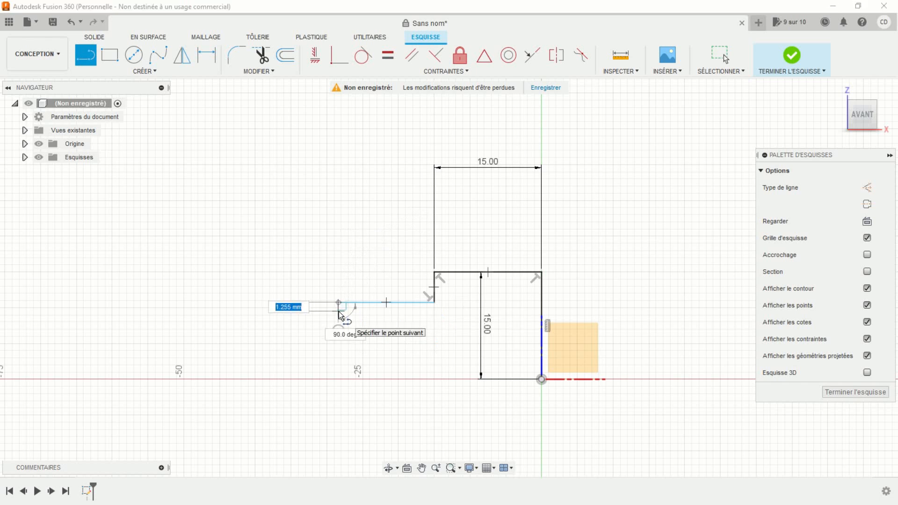
left_click(338, 312)
left_click_drag(327, 313, 168, 318)
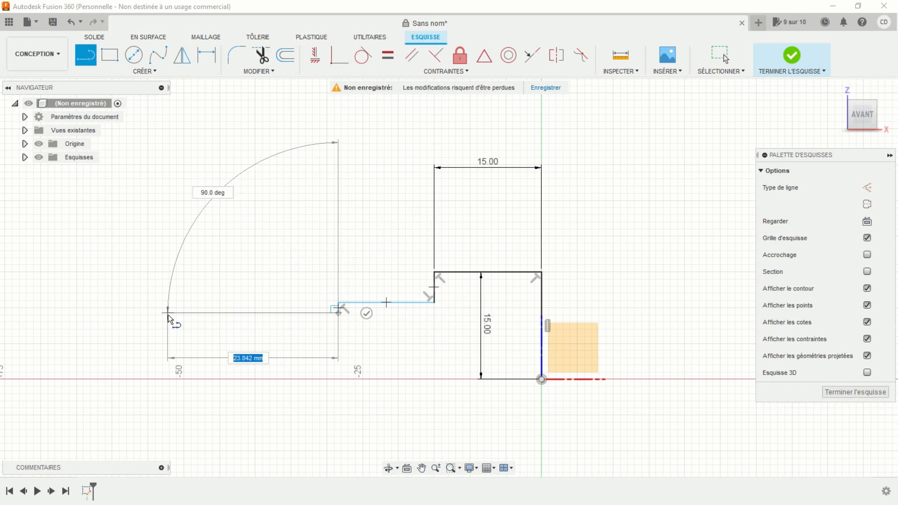
left_click(167, 314)
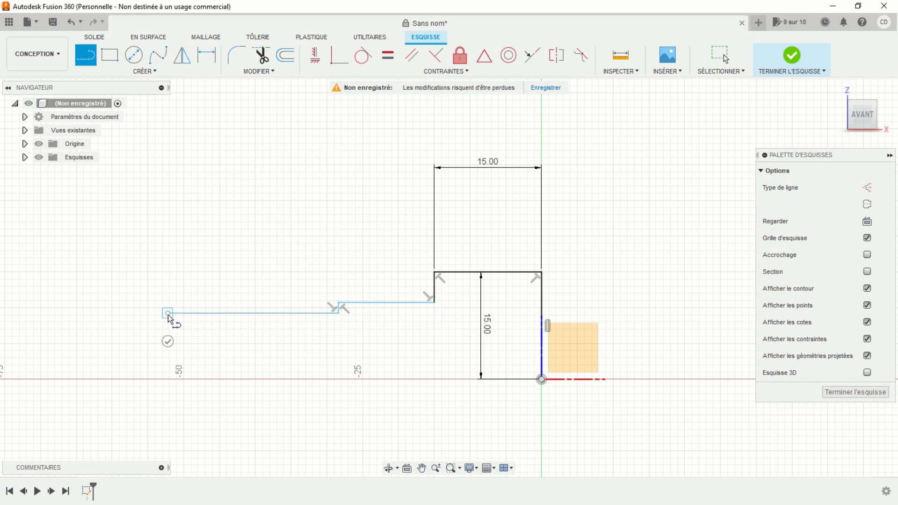
left_click(168, 304)
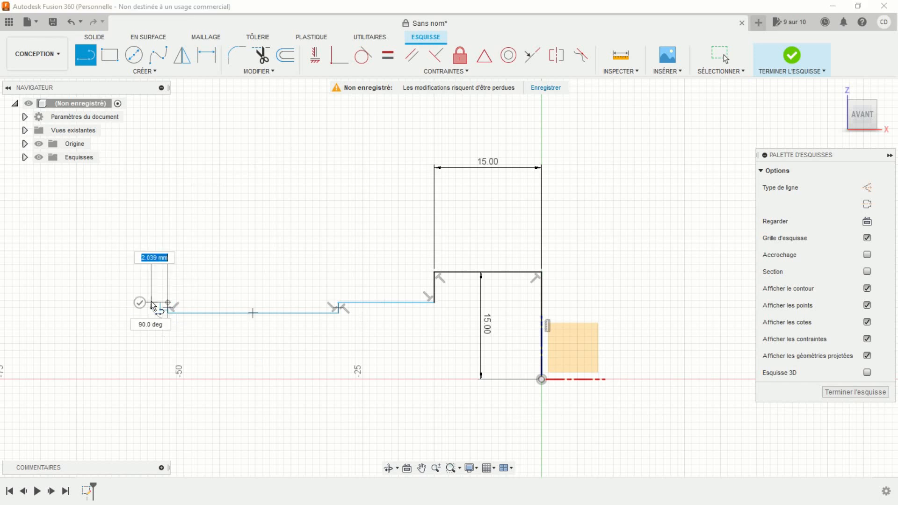
Extend the profile with a short horizontal line toward negative X, followed by a small rectangular groove about 0.5 mm deep
scroll(151, 301, "up", 4)
middle_click_drag(150, 302, 349, 277)
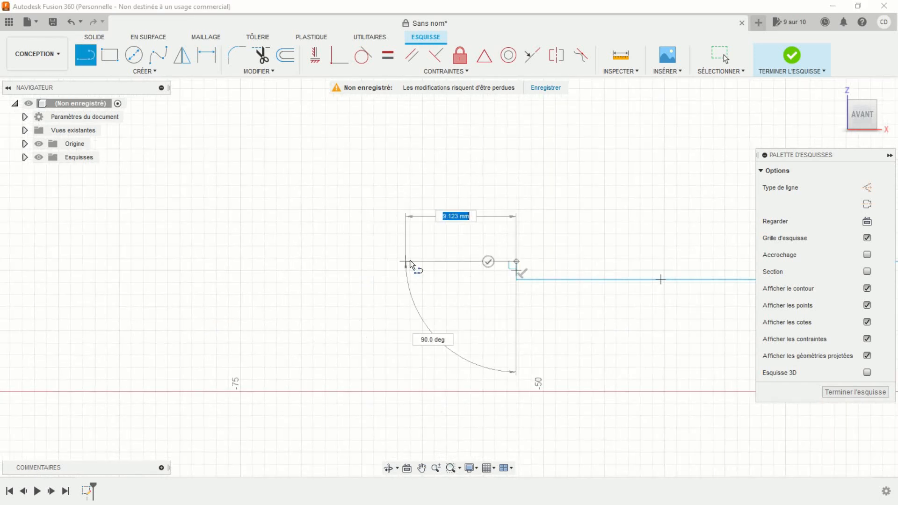
left_click(422, 263)
scroll(420, 271, "up", 3)
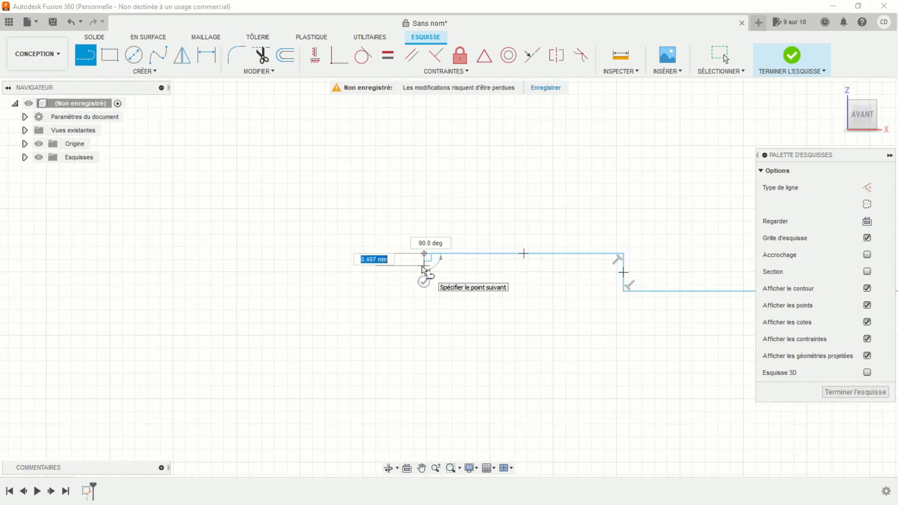
left_click(423, 266)
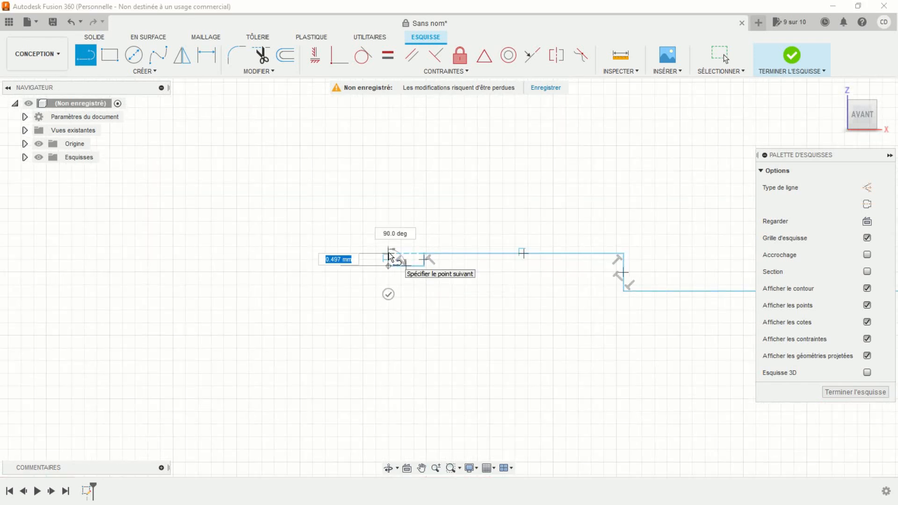
left_click(389, 255)
scroll(311, 255, "up", 2)
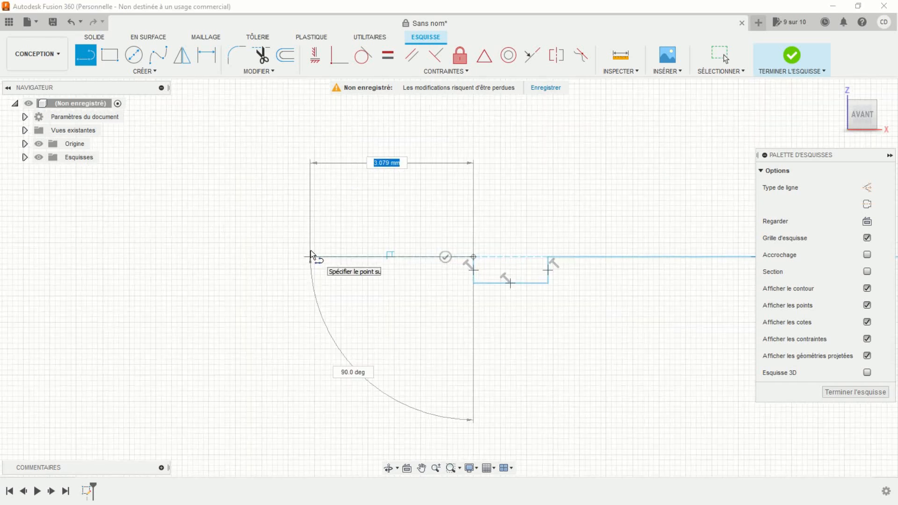
Add the final horizontal segment, drop to the horizontal axis and close the profile along about 68.1 mm of the axis to the origin
scroll(310, 254, "down", 5)
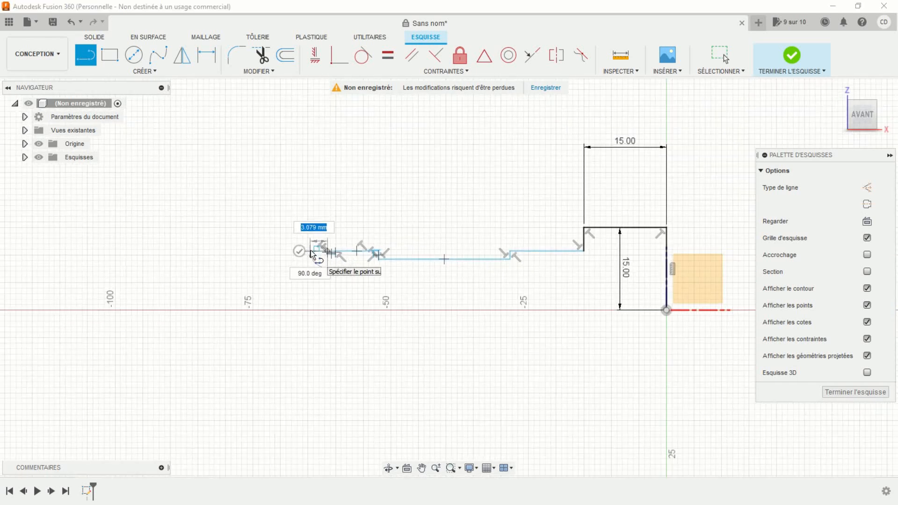
left_click(291, 251)
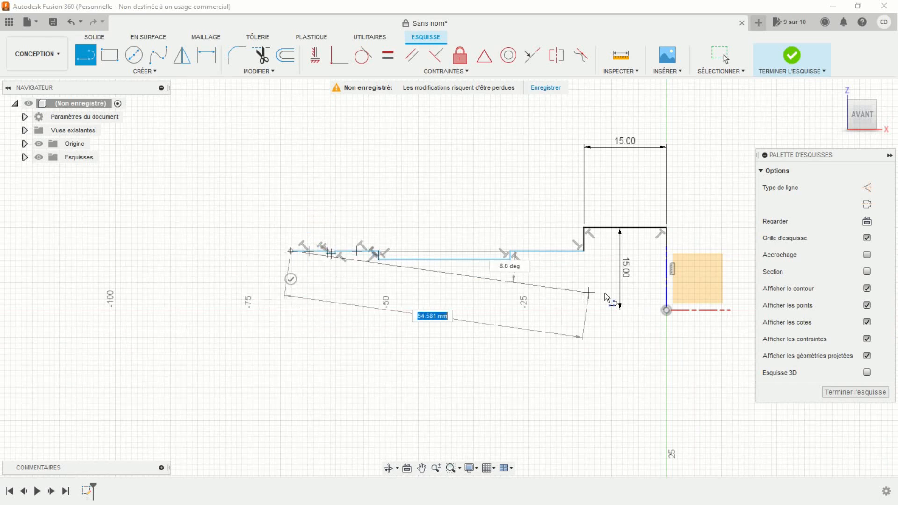
left_click(292, 310)
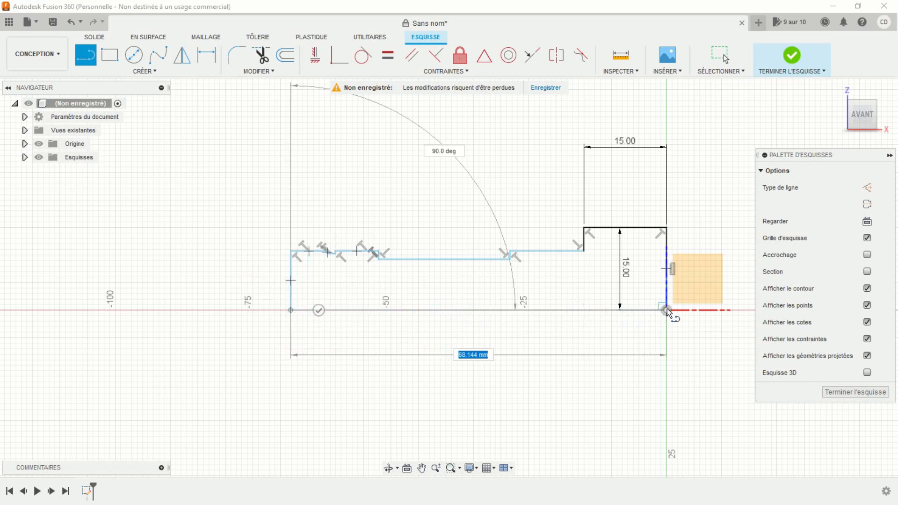
left_click(667, 310)
scroll(460, 319, "up", 2)
middle_click_drag(487, 324, 374, 355)
scroll(395, 349, "down", 4)
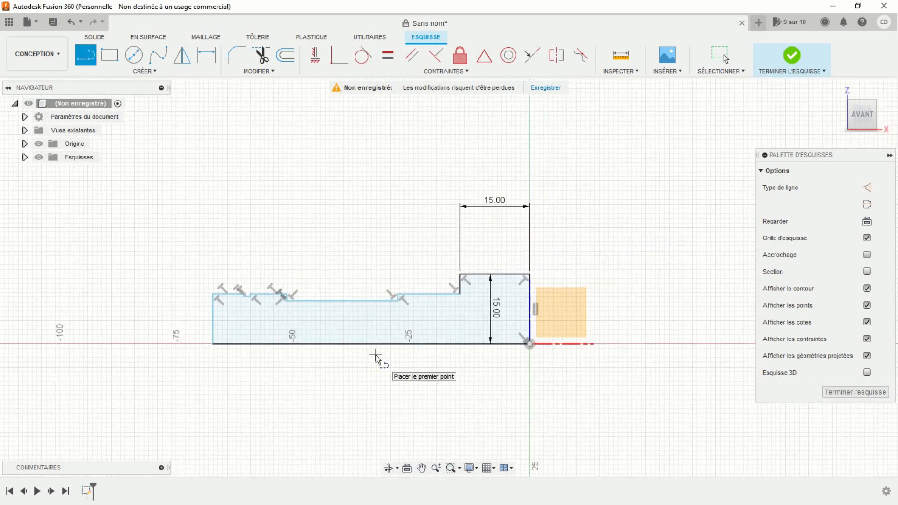
Dimension the distance from the horizontal segment beside the 15 mm head to the axis as 20.955/2
left_click(207, 56)
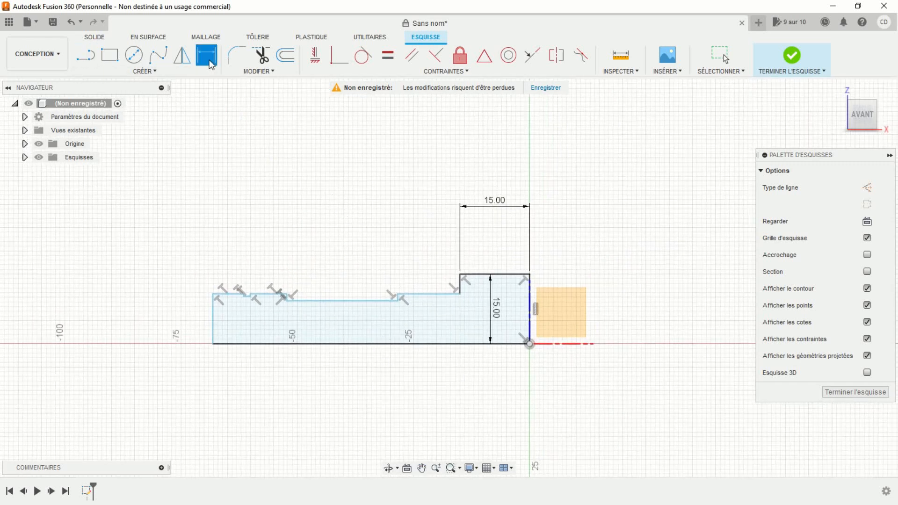
left_click(427, 295)
left_click(429, 344)
left_click(431, 382)
type("20.955/2")
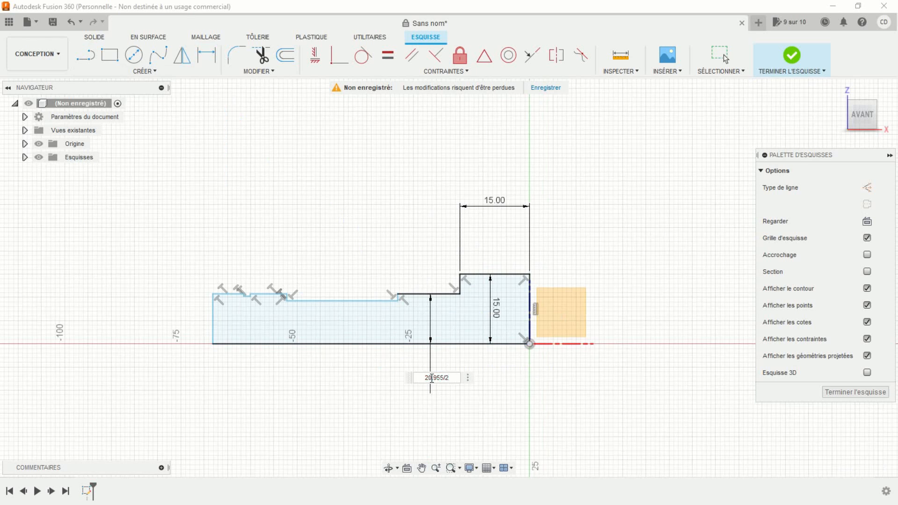
key("Return")
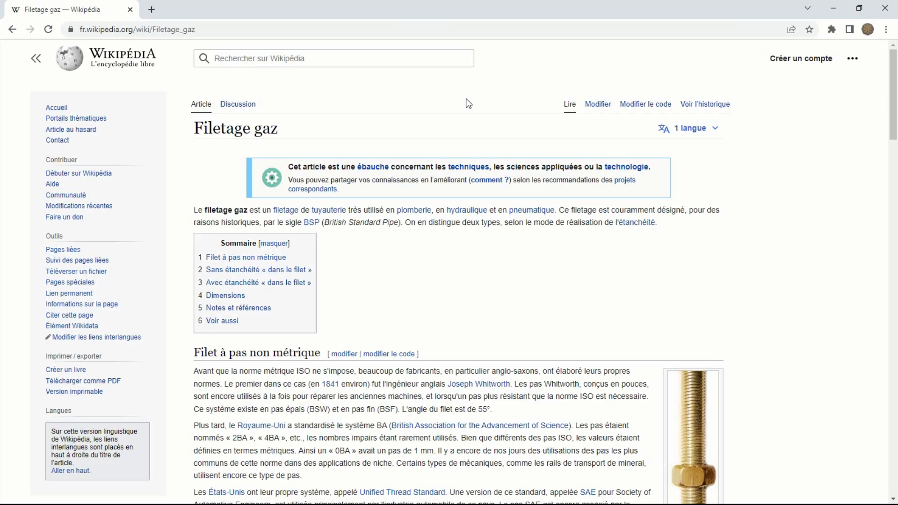
Switch to the Wikipédia article Filetage gaz and look up the outer diameter of the 1/2 thread in the ISO 228-1 dimensions table
scroll(466, 98, "down", 7)
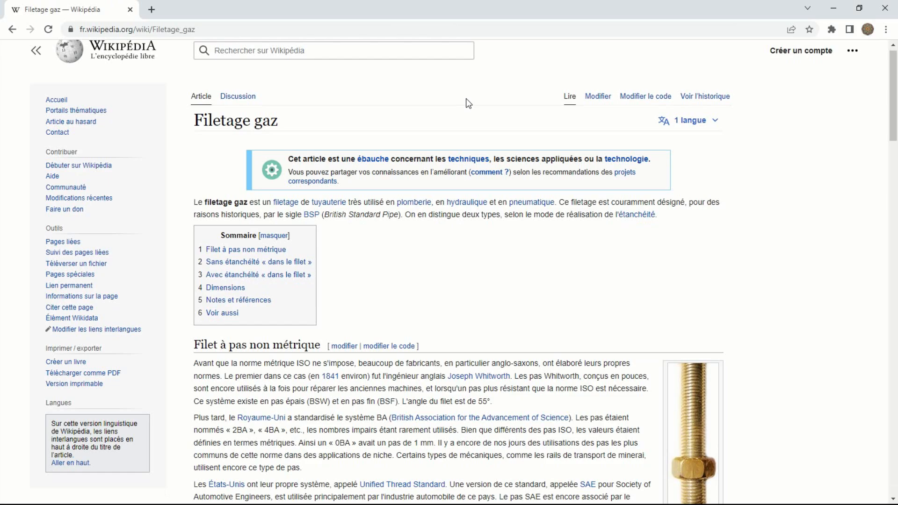
scroll(466, 98, "down", 17)
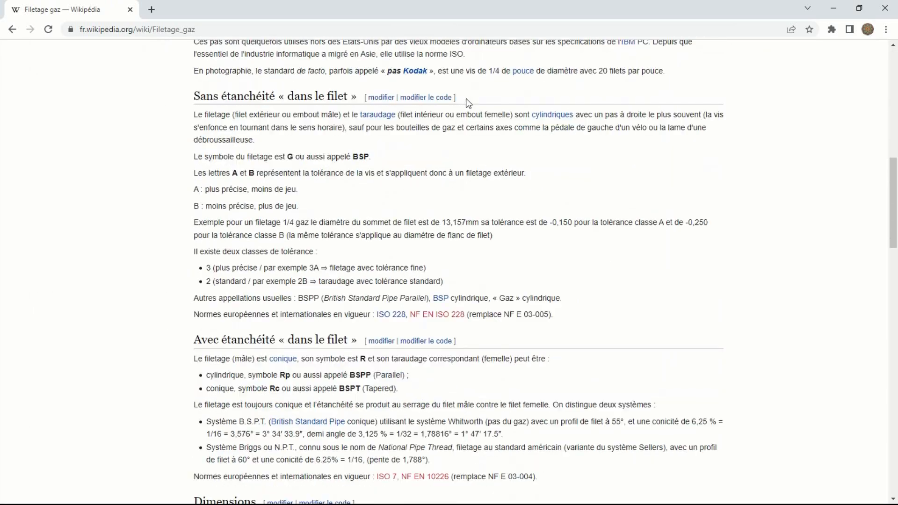
scroll(468, 101, "down", 3)
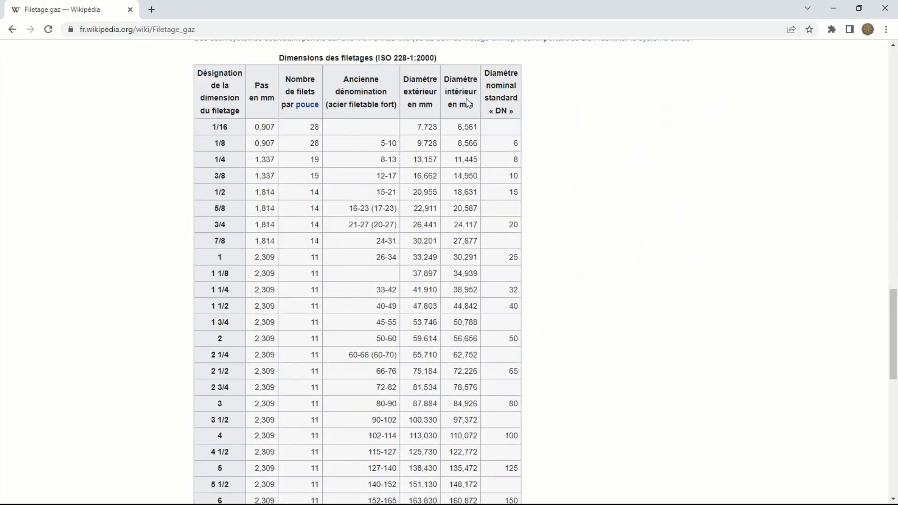
left_click_drag(210, 193, 227, 192)
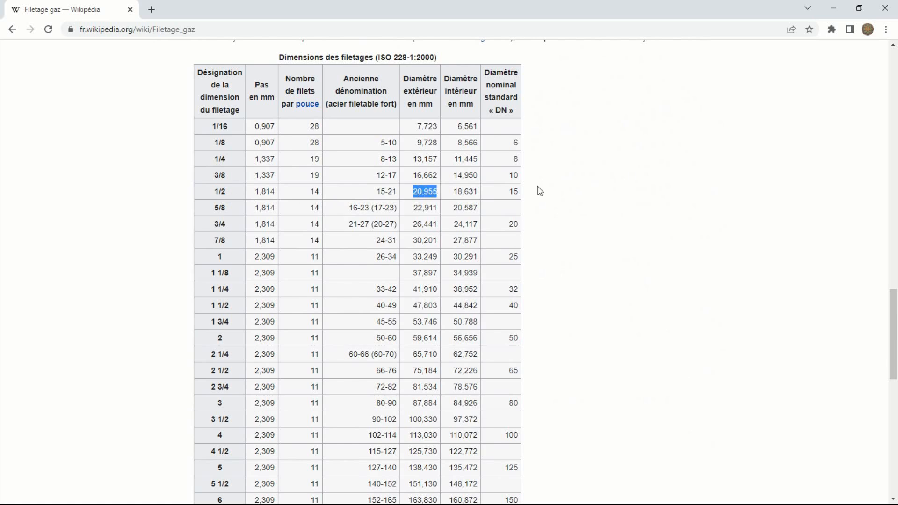
Back in Fusion 360, make the segment between the small groove and the long recess collinear with the dimensioned segment beside the head
scroll(296, 339, "up", 2)
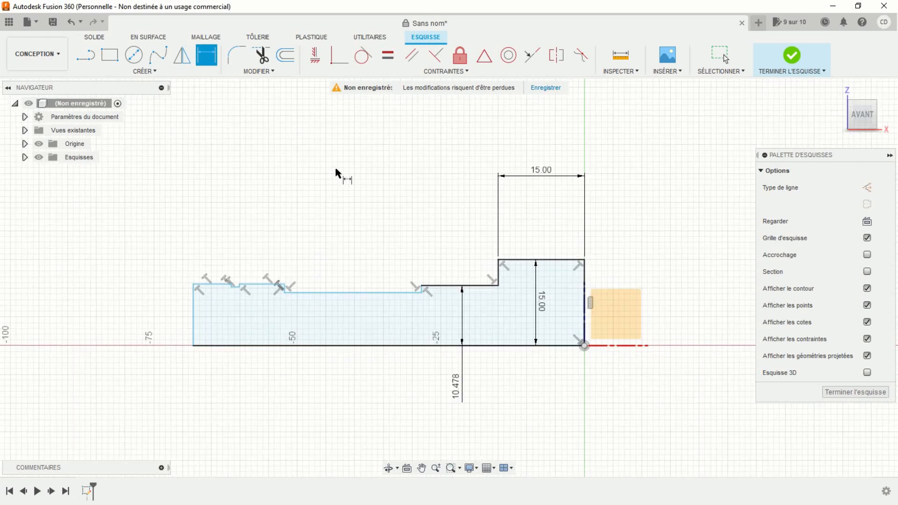
left_click(533, 55)
left_click(447, 286)
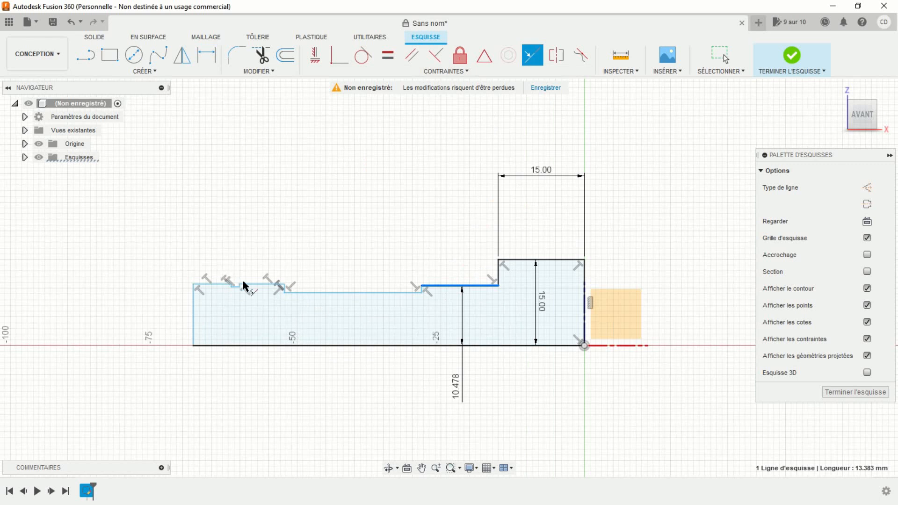
left_click(255, 285)
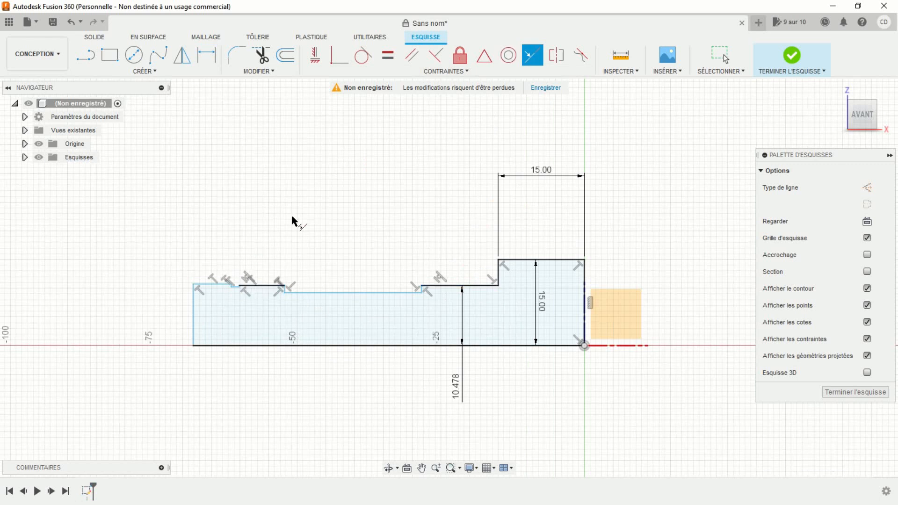
Make the profile's end segment collinear with the segment across the small groove, and dimension the long recess to the axis as 19/2
left_click(258, 286)
left_click(217, 286)
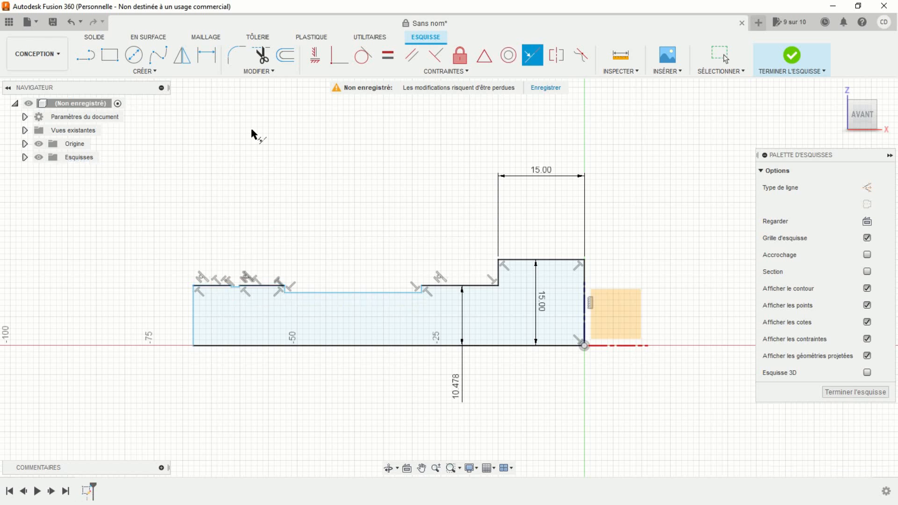
left_click(207, 55)
left_click(342, 293)
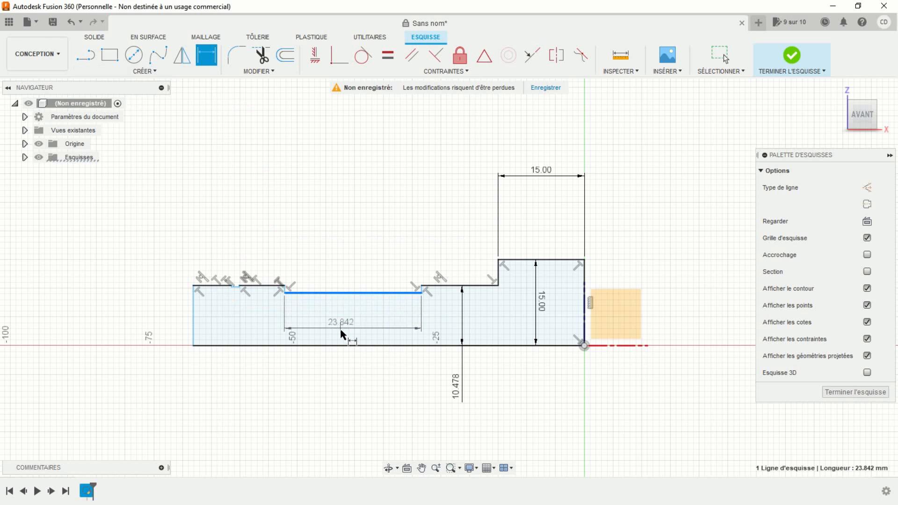
left_click(340, 345)
left_click(345, 387)
type("19/2")
key("Return")
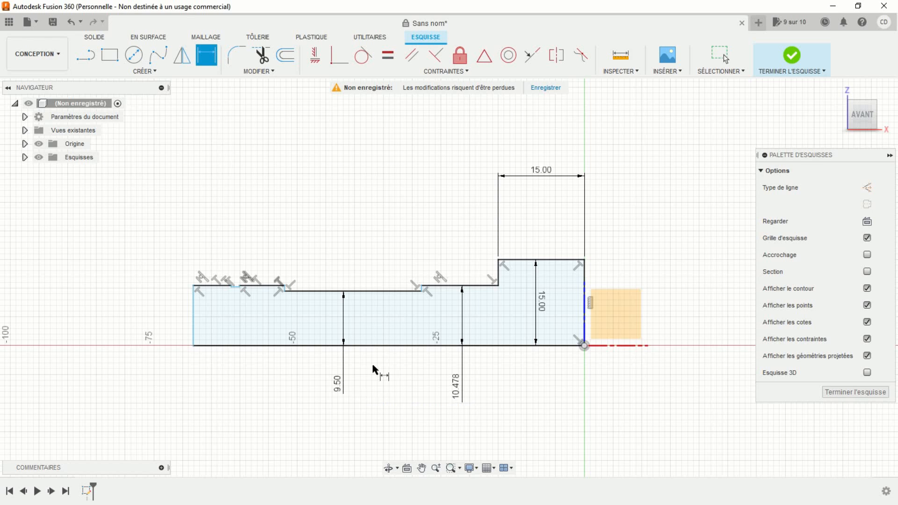
Dimension the segment beside the head as 7 mm long and the long recess as 30 mm long
left_click(478, 285)
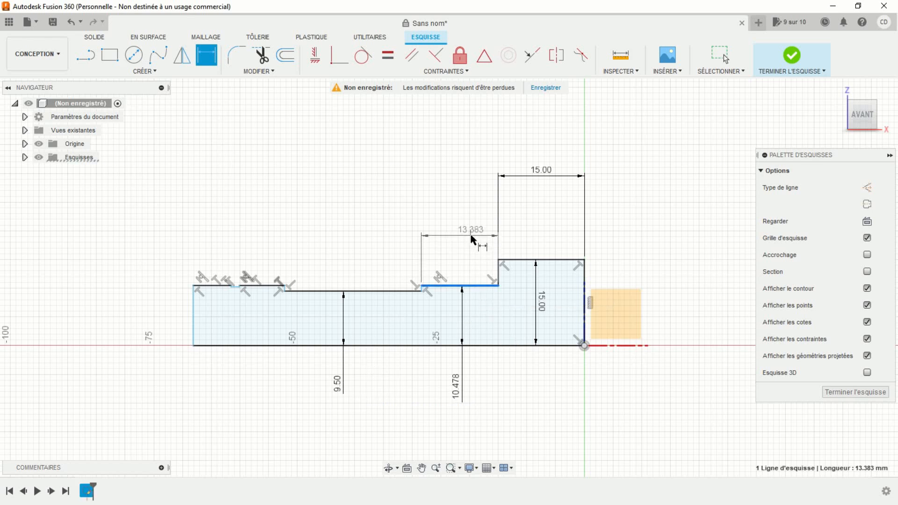
left_click(472, 237)
type("7")
key("Return")
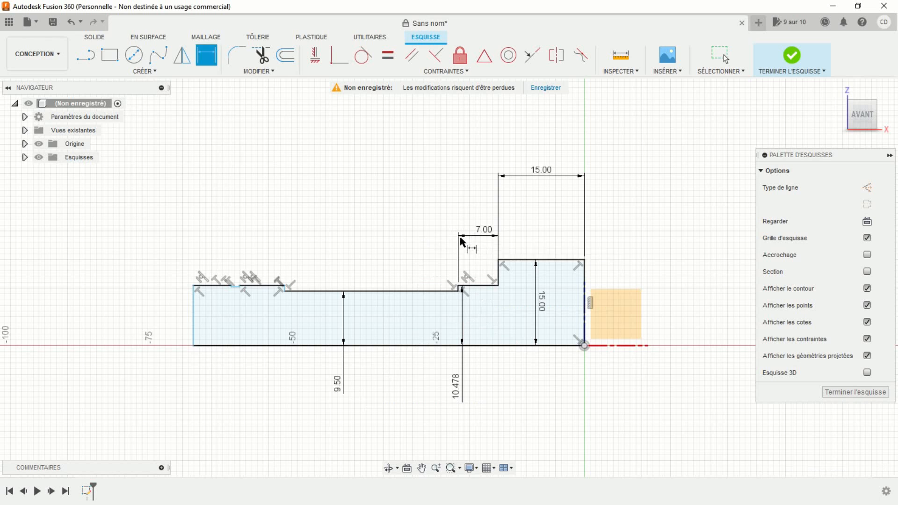
left_click(400, 292)
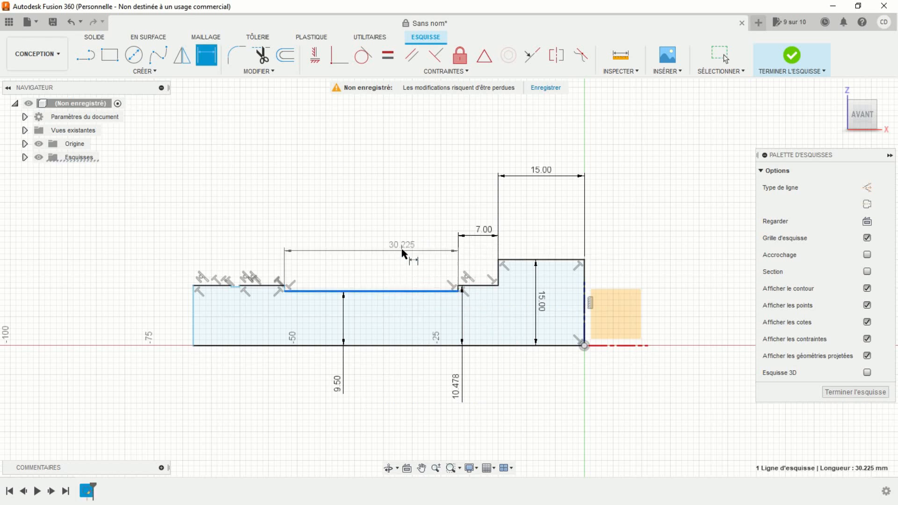
left_click(403, 244)
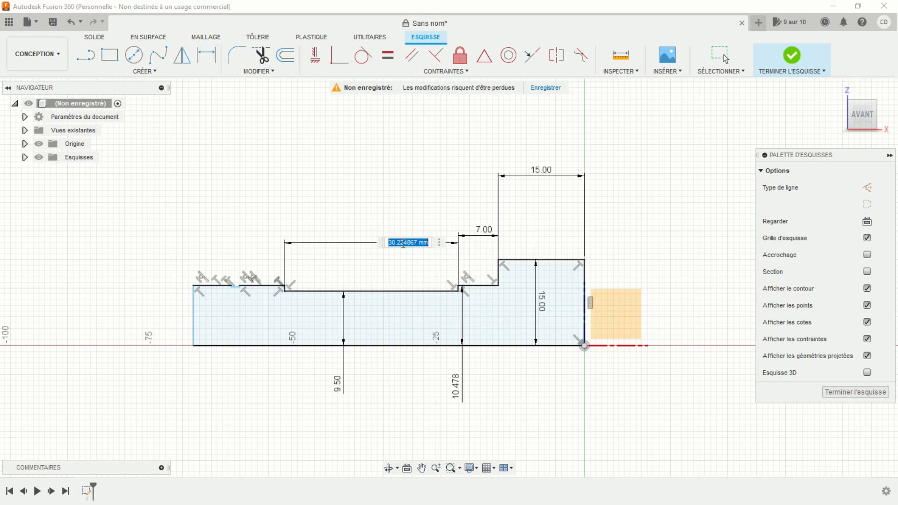
type("30")
key("Return")
Dimension the small groove near the profile's free end as 1 mm deep and 2 mm wide
scroll(330, 262, "up", 5)
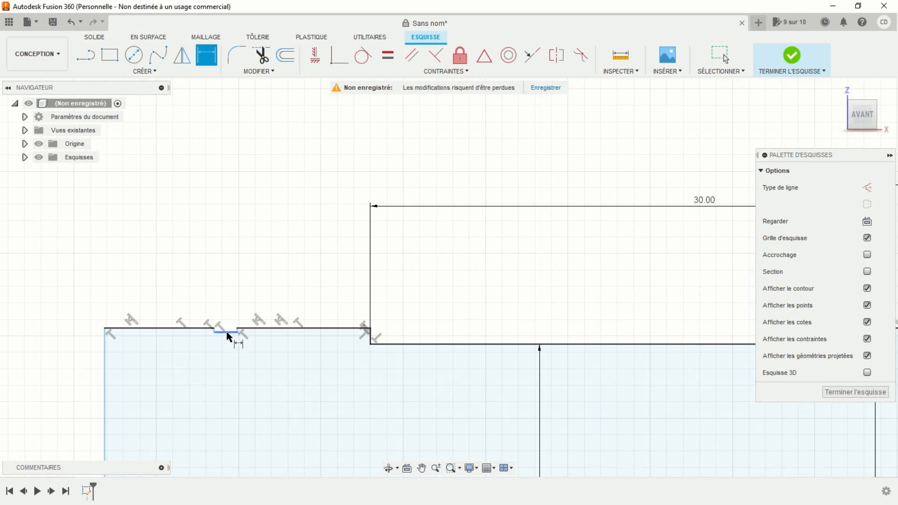
left_click(226, 333)
left_click(194, 328)
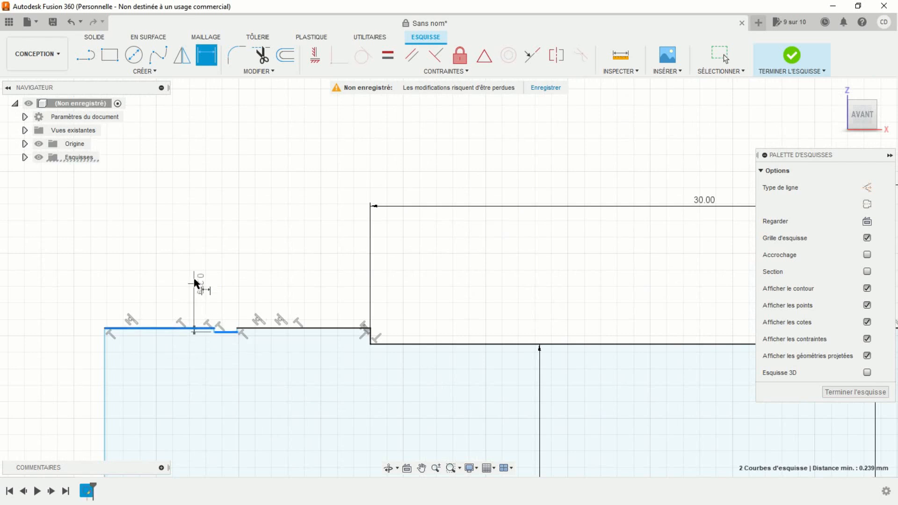
left_click(194, 282)
type("1")
key("Return")
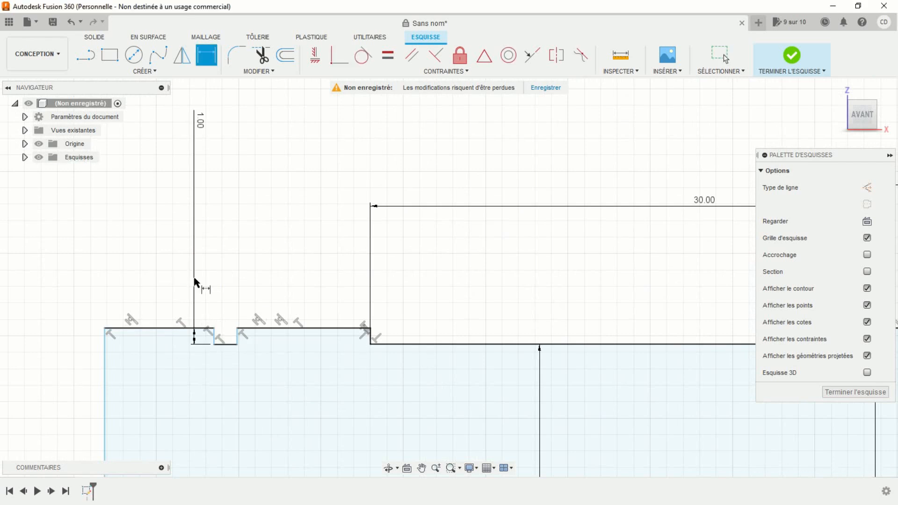
left_click(215, 337)
left_click(237, 336)
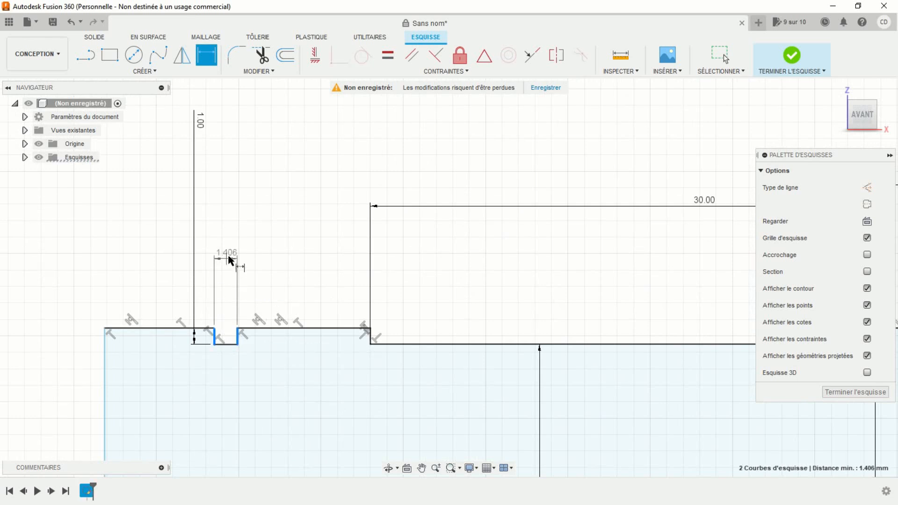
left_click(261, 257)
type("2")
key("Return")
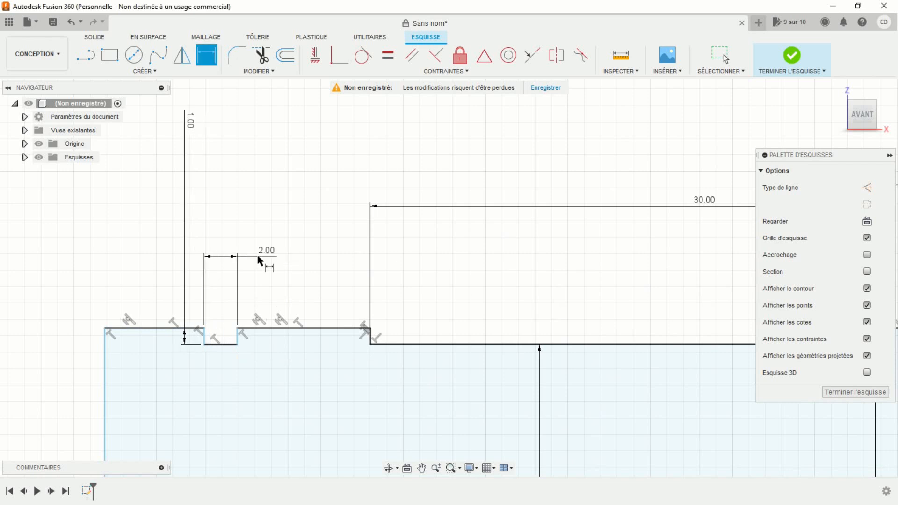
Dimension the distance from the small groove's side nearer the head to the profile's free end as 12 mm
left_click(238, 338)
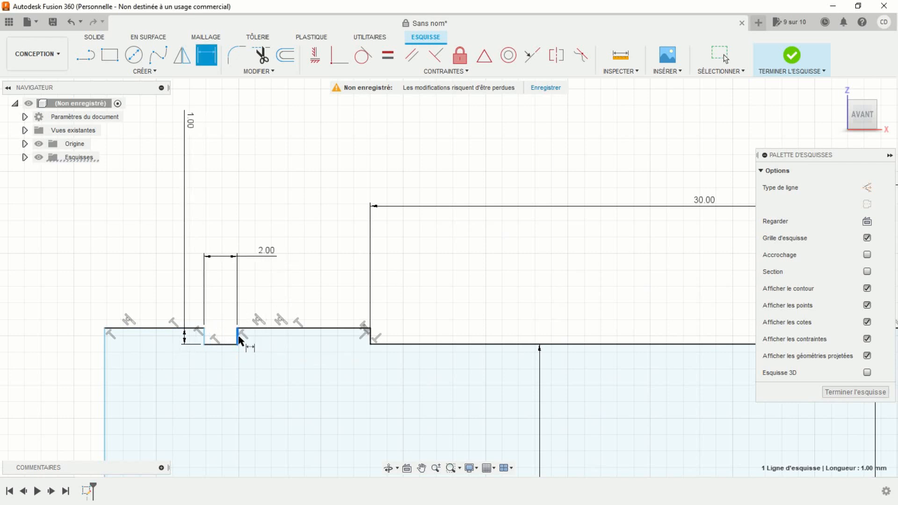
left_click(106, 365)
left_click(142, 200)
type("12")
key("Return")
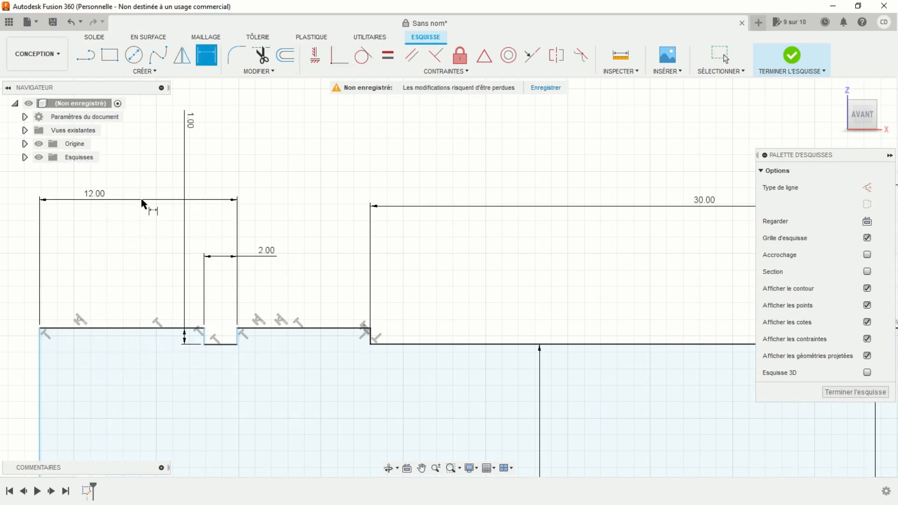
Dimension the length from the profile's free end to the shoulder of the head as 55 mm
scroll(167, 255, "down", 4)
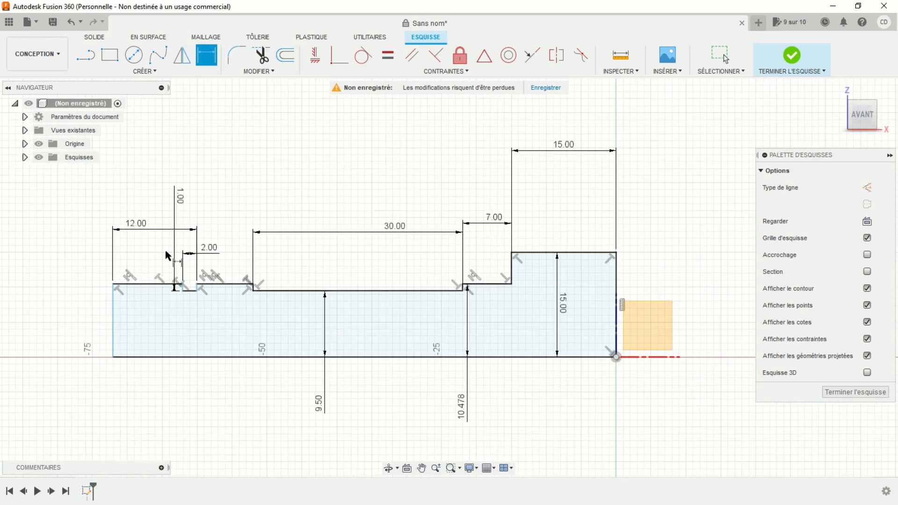
scroll(167, 255, "down", 1)
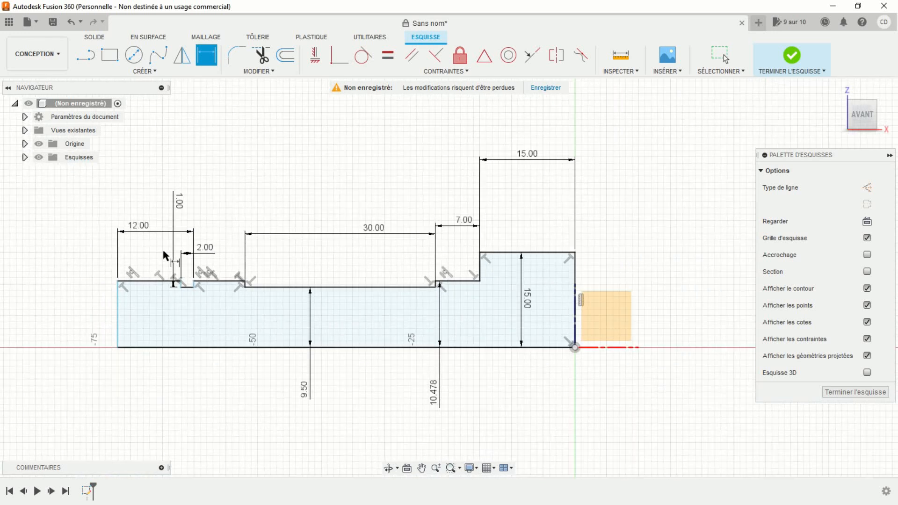
left_click(118, 324)
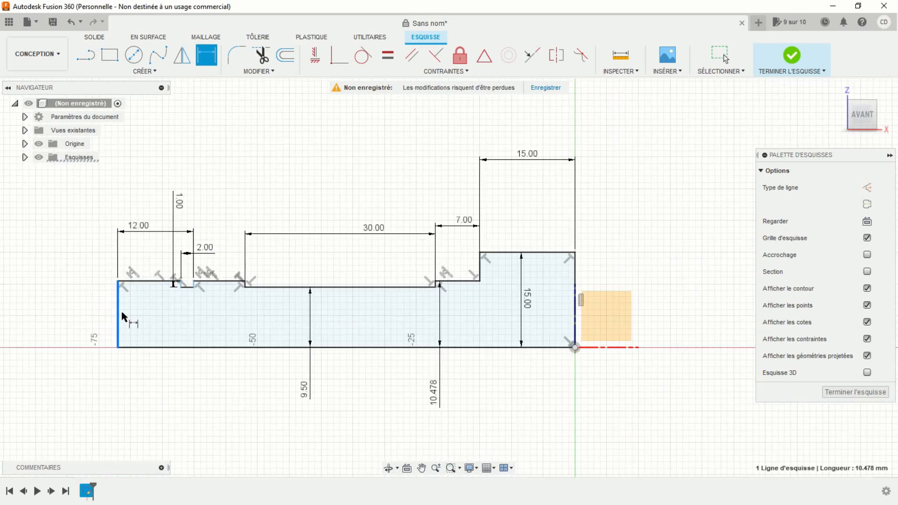
left_click(479, 264)
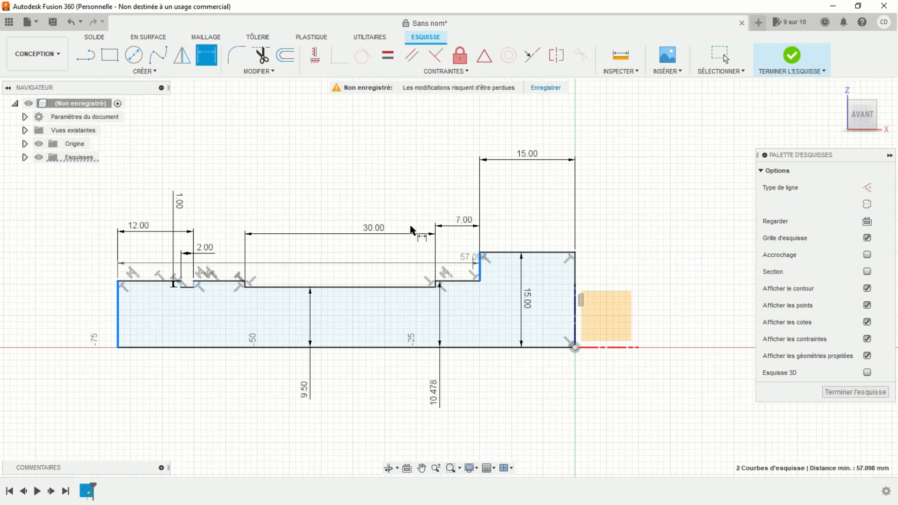
left_click(308, 165)
type("55")
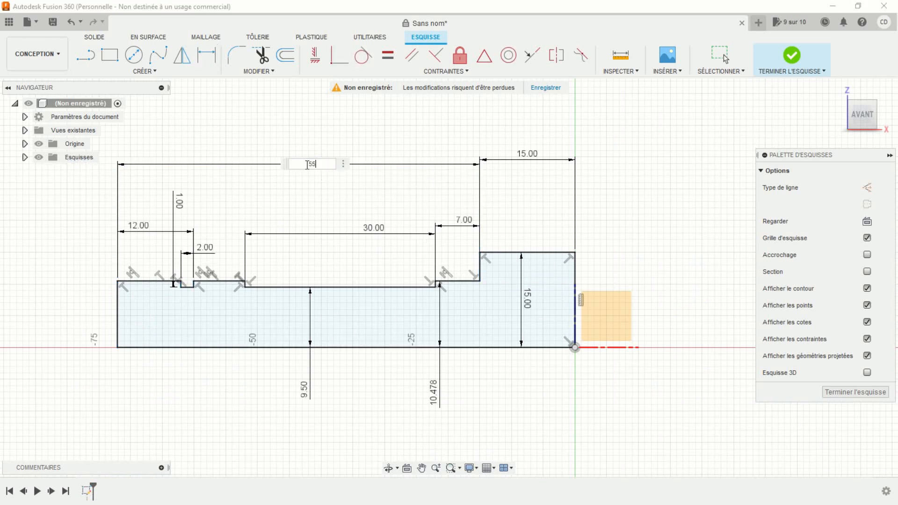
key("Return")
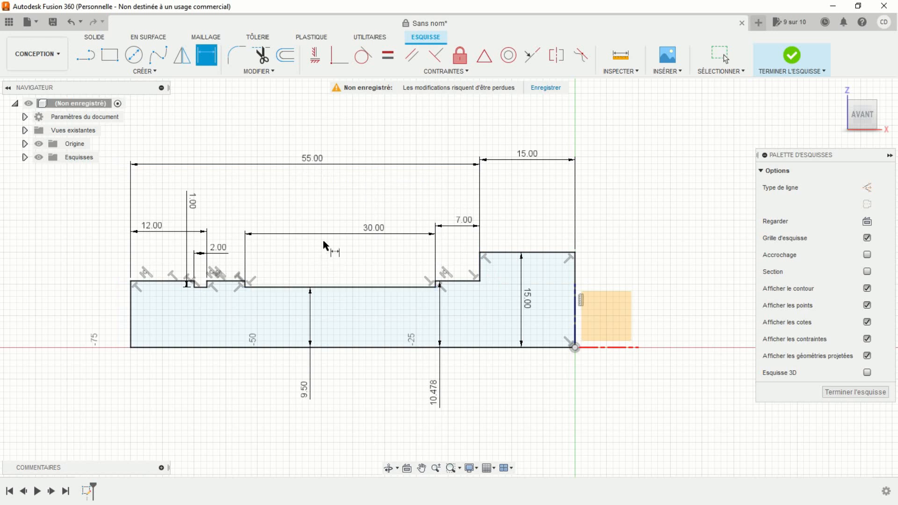
Finish the sketch and revolve the profile 360° about its long axis line as a new body
scroll(325, 243, "down", 4)
middle_click_drag(325, 242, 321, 257)
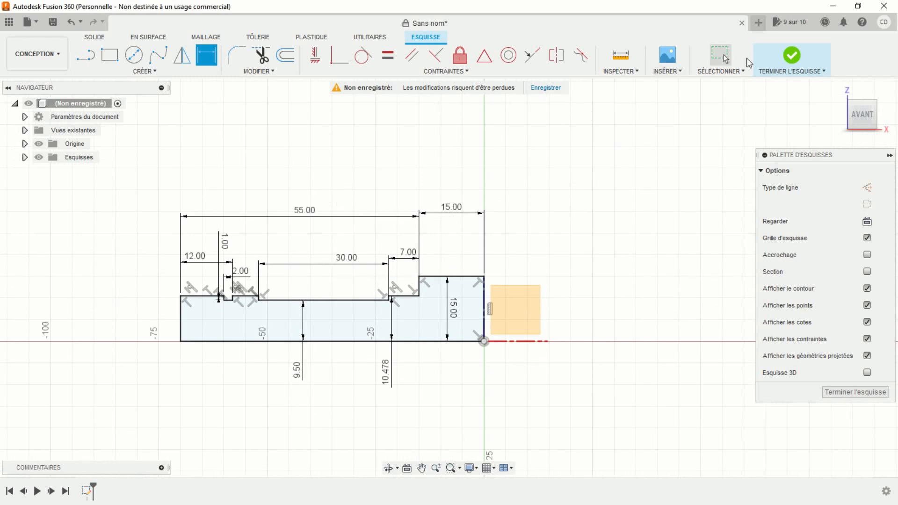
left_click(789, 56)
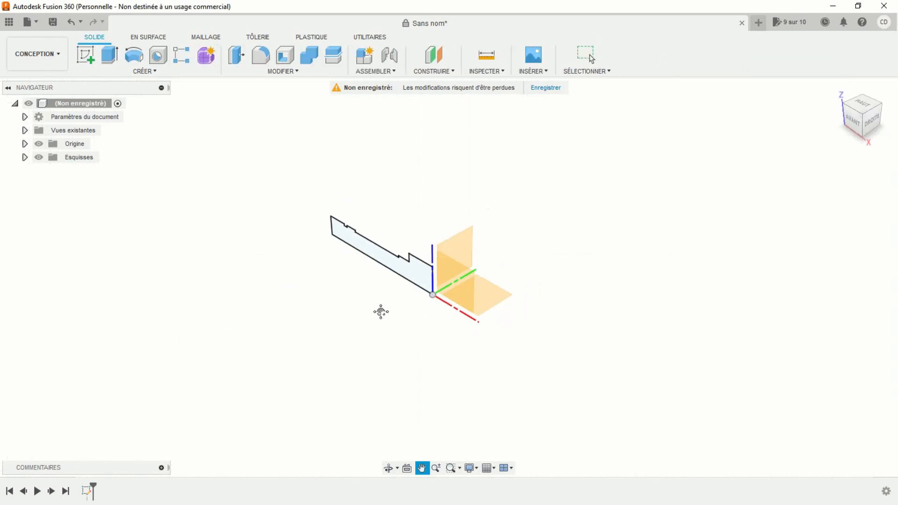
scroll(380, 308, "up", 2)
middle_click_drag(379, 283, 379, 307)
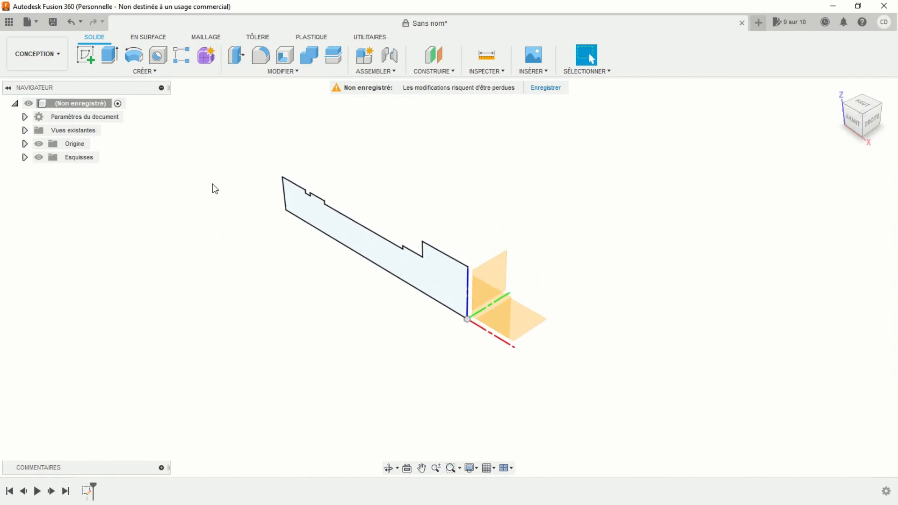
left_click(134, 58)
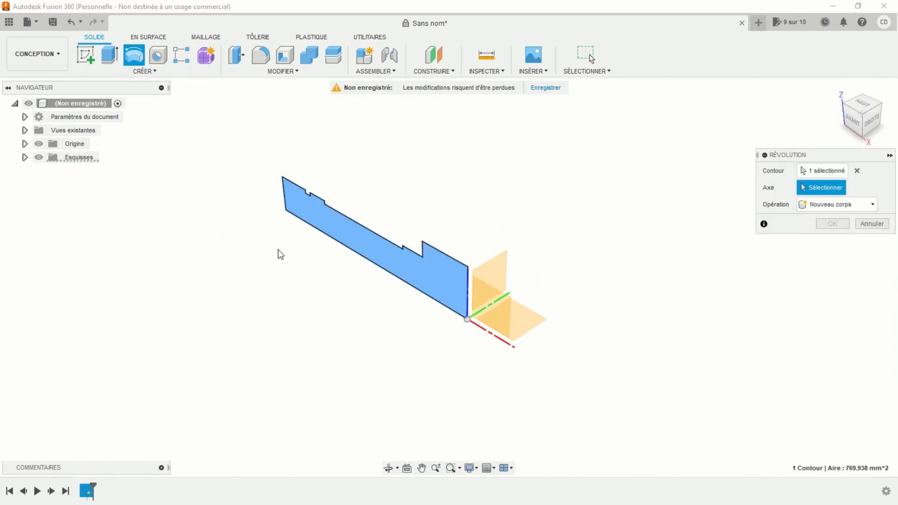
left_click(345, 248)
left_click(827, 274)
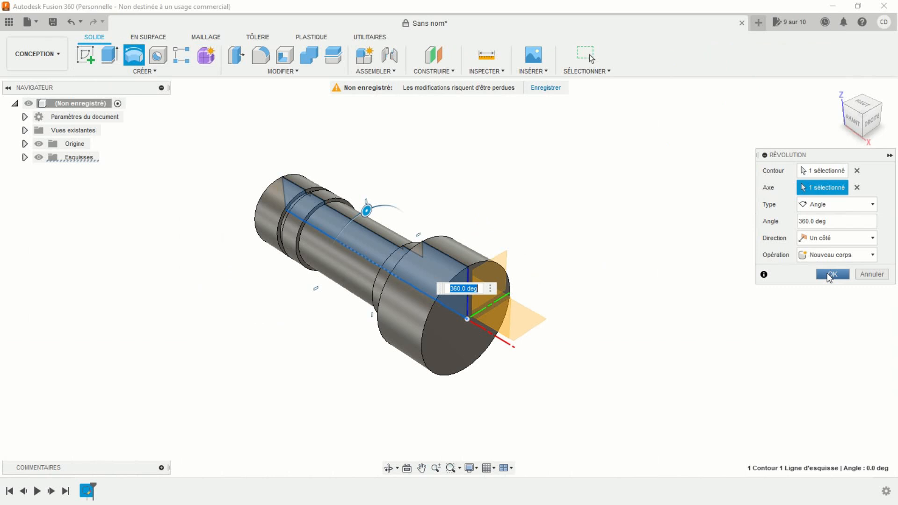
Start a hole on the end face of the large head and position its centre at the origin
middle_click_drag(324, 381, 293, 333)
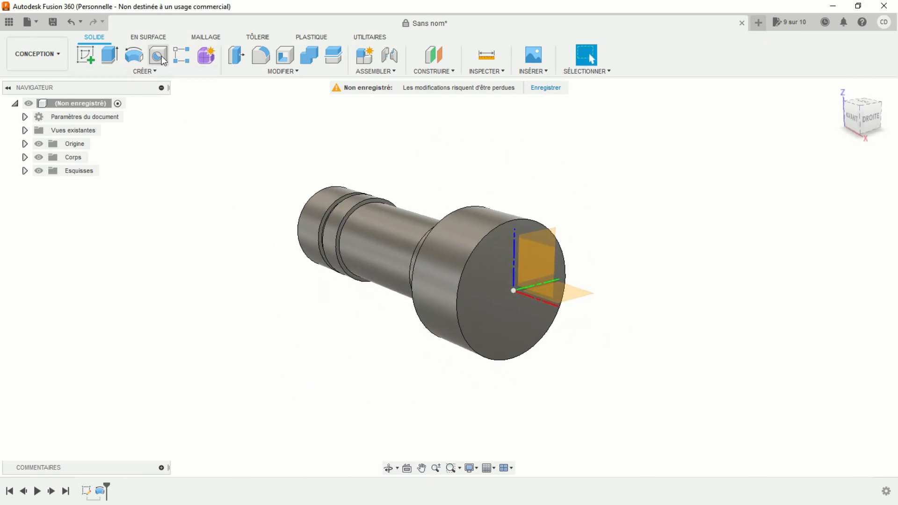
left_click(489, 318)
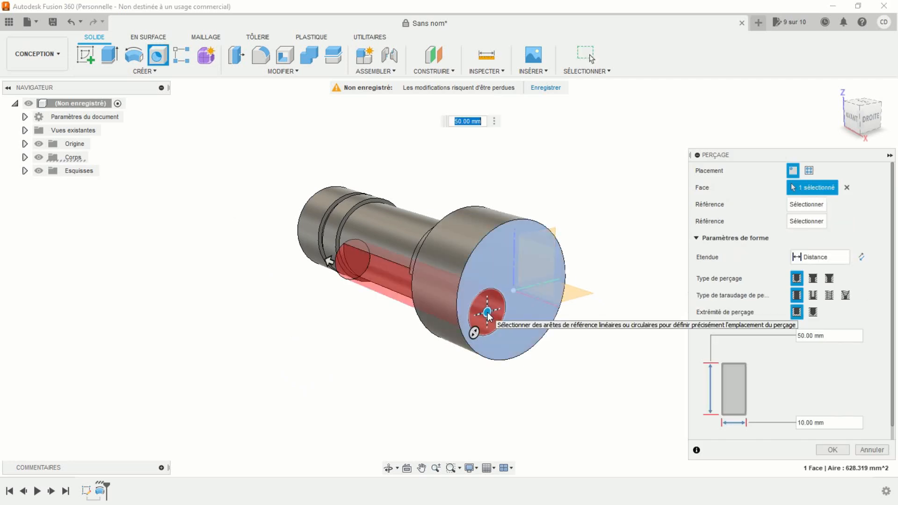
left_click(872, 118)
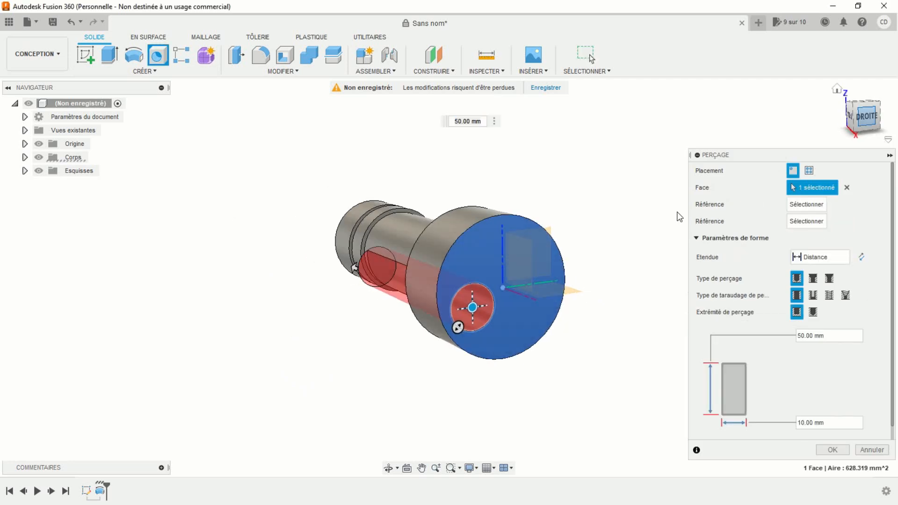
left_click_drag(435, 294, 470, 276)
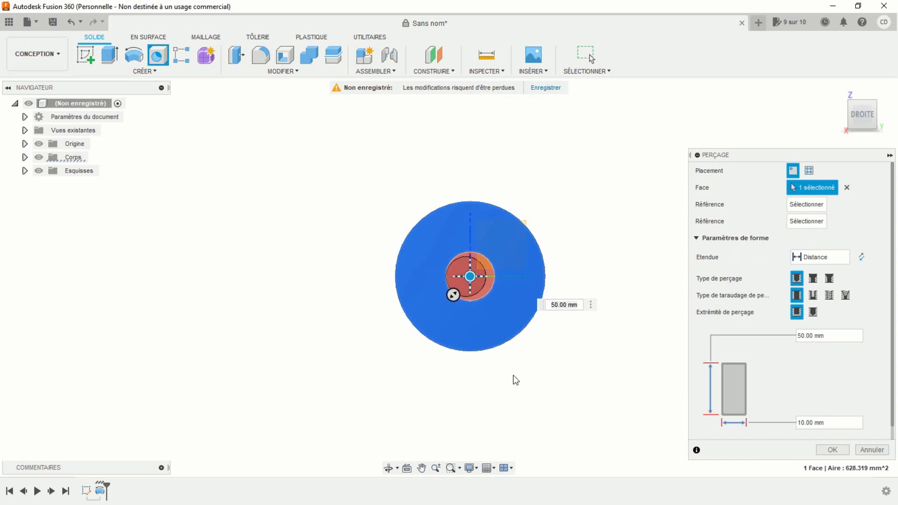
Set the camera to Orthogonale while viewing the head's end face
left_click(470, 468)
mouse_move(581, 428)
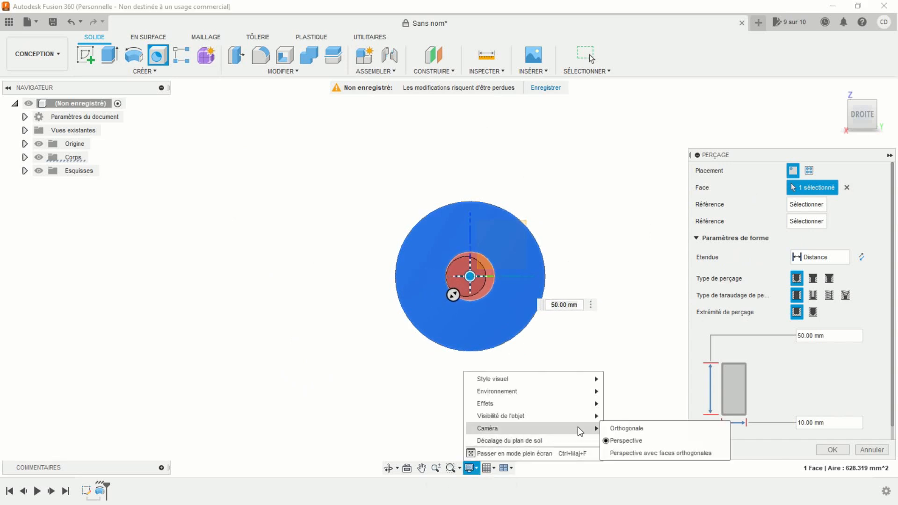
left_click(622, 429)
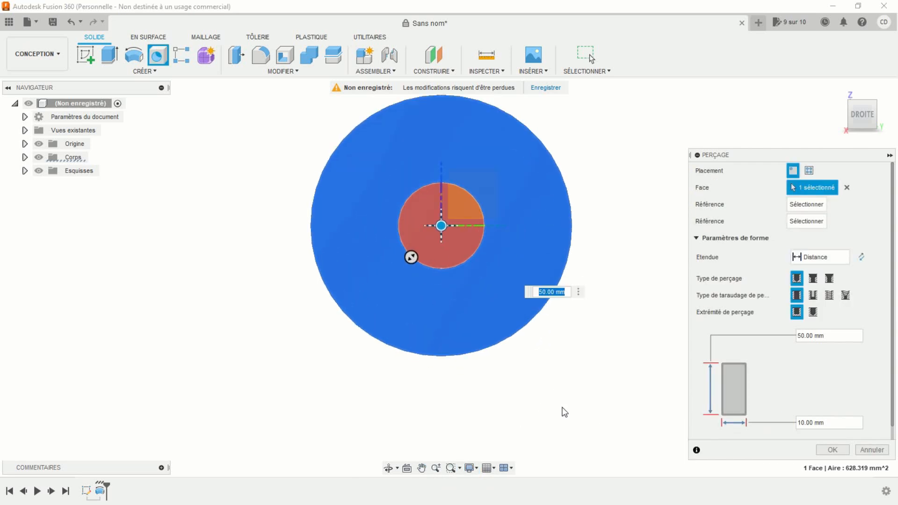
Set the hole's diameter to 15 mm and its extent to Tout so it cuts through the whole part
left_click(824, 421)
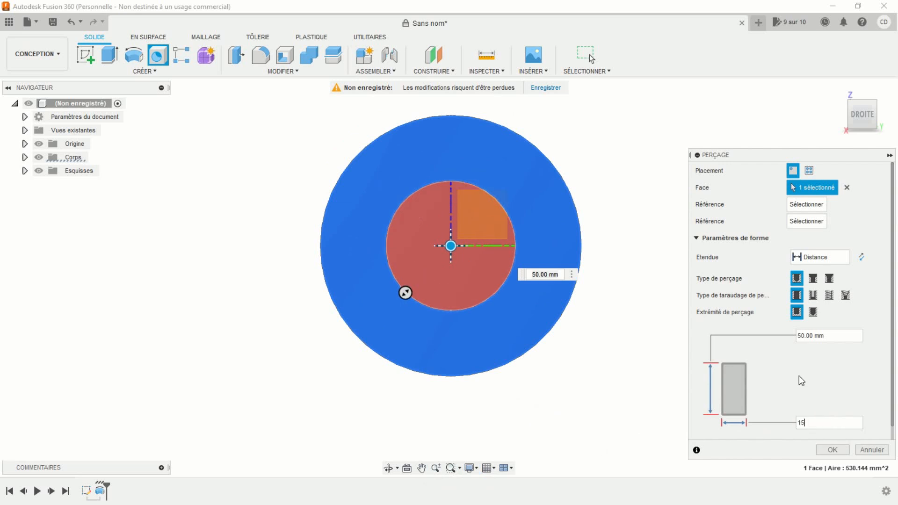
scroll(538, 377, "down", 3)
mouse_move(424, 394)
middle_mouse_down("shift")
mouse_move(469, 419)
mouse_move(420, 384)
middle_mouse_up("shift")
scroll(470, 406, "down", 1)
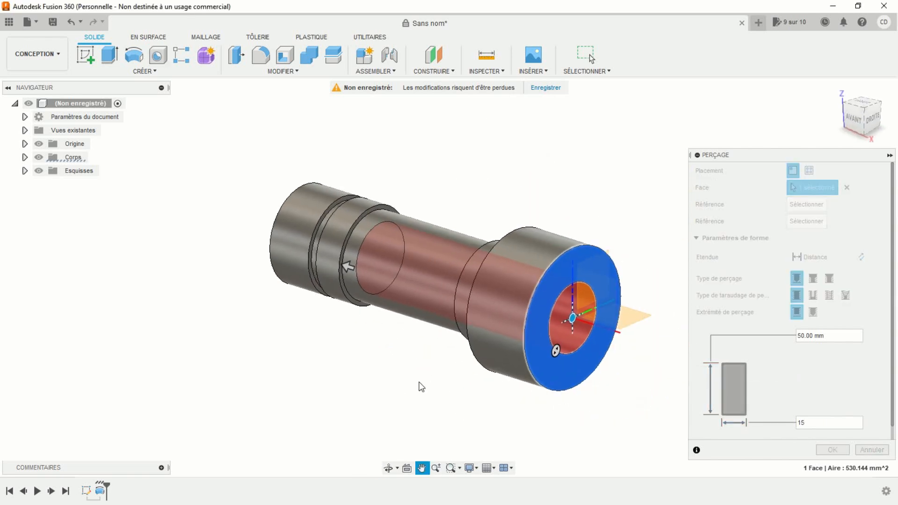
left_click(835, 262)
left_click(819, 294)
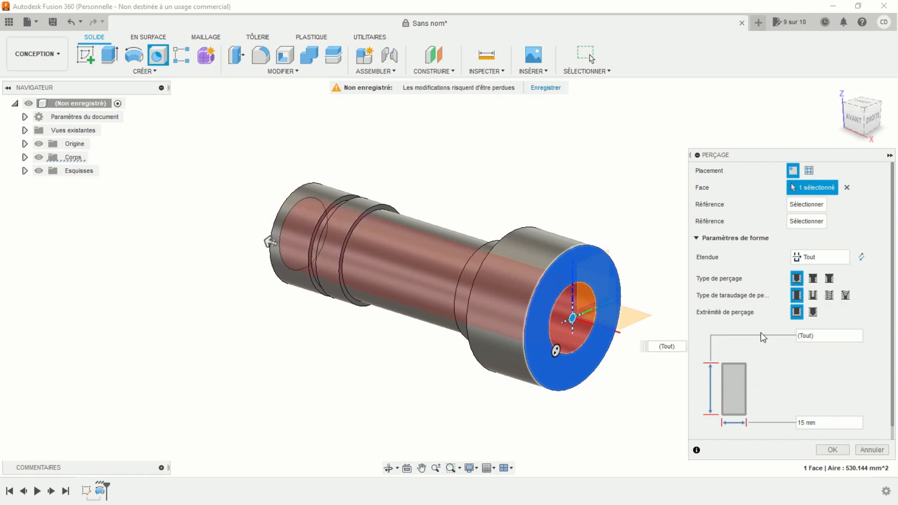
Make the hole a counterbore with a diameter of 18.631 mm and a depth of 10 mm, and create it
left_click(814, 279)
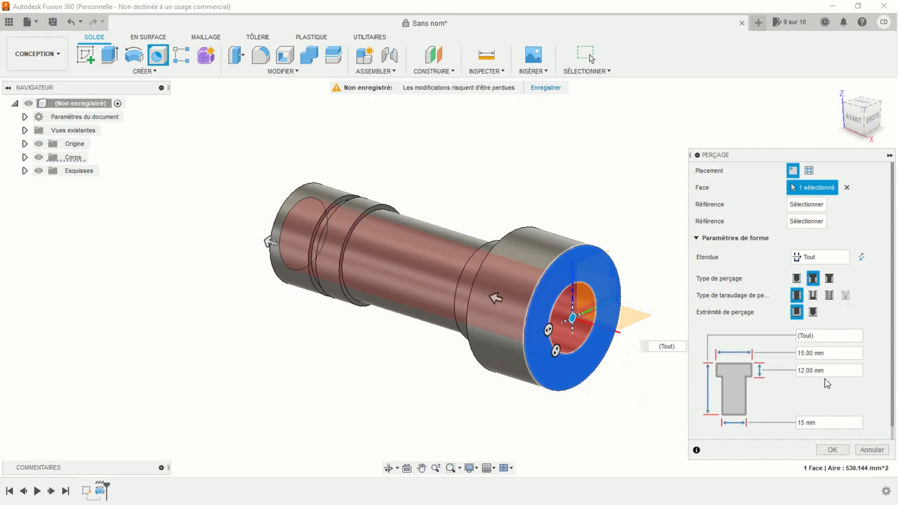
left_click(796, 370)
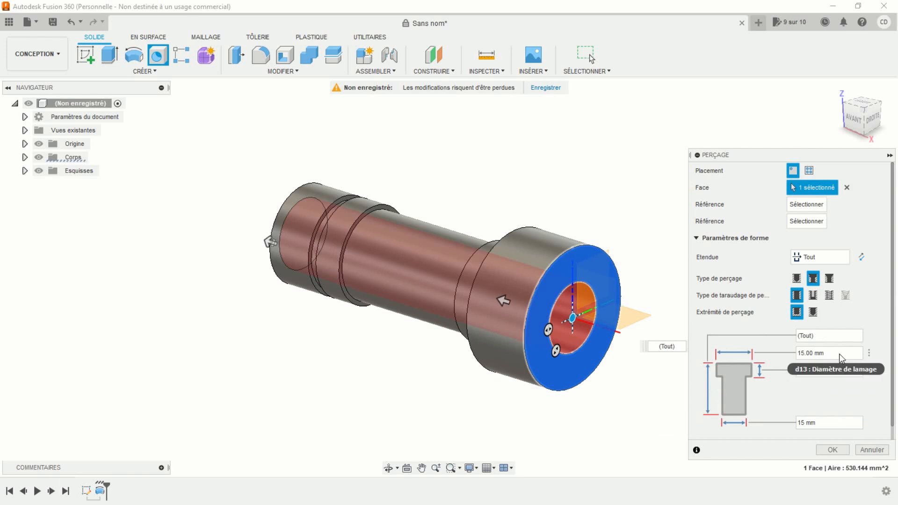
left_click(796, 352)
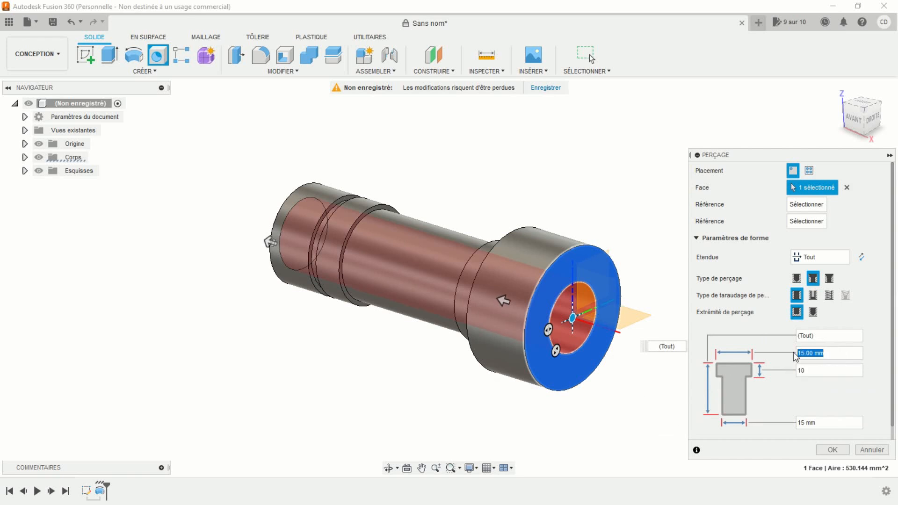
type("18.631")
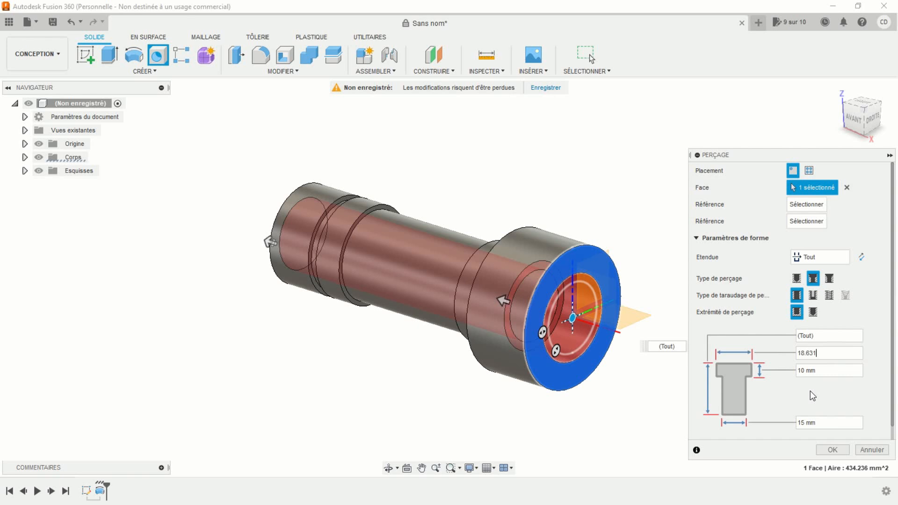
left_click(827, 452)
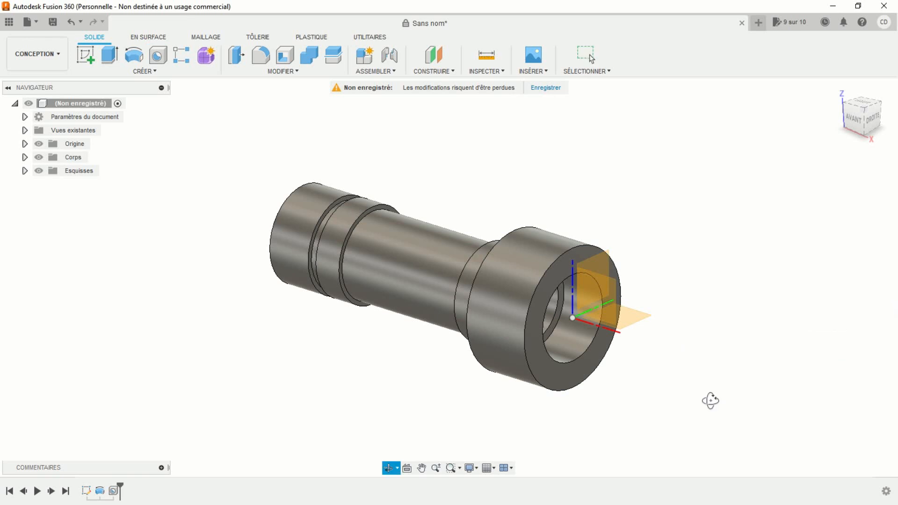
middle_click_drag(710, 401, 690, 397, "shift")
key("Escape")
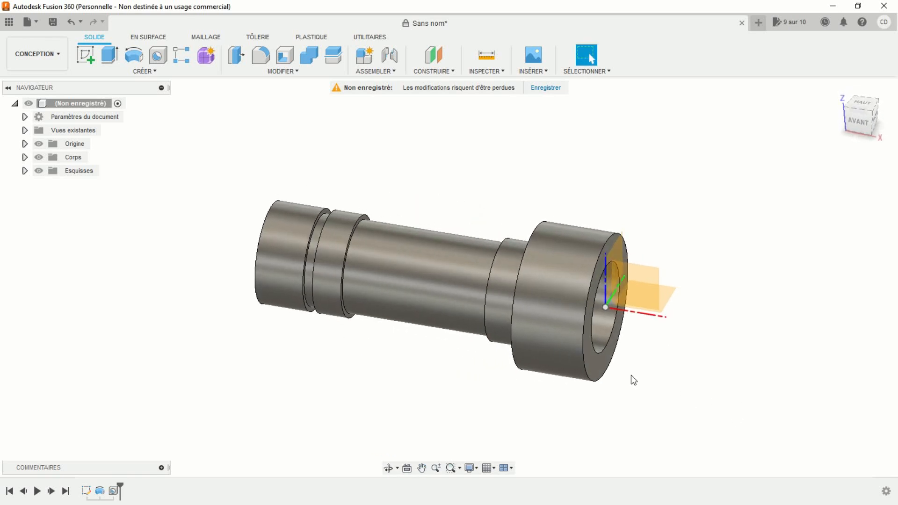
Start a sketch on the large head's end face and project the head's outer circular edge into it
left_click(89, 51)
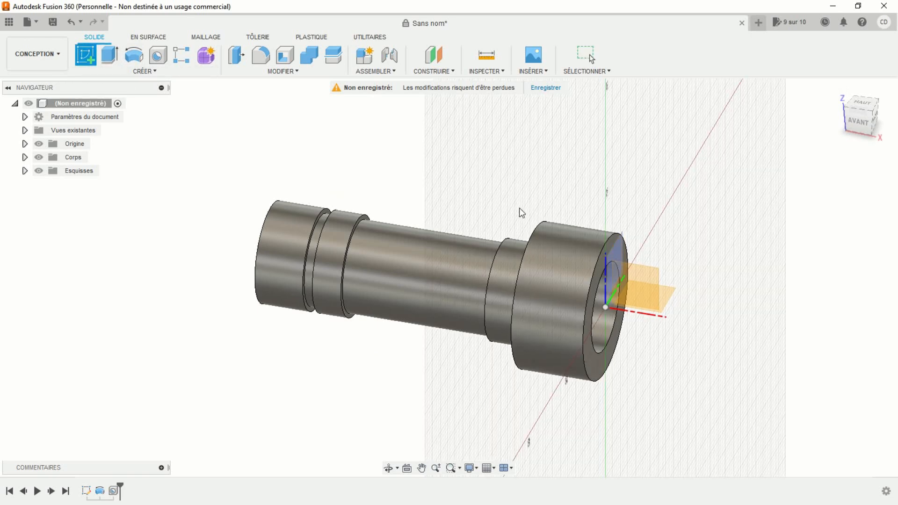
left_click(607, 370)
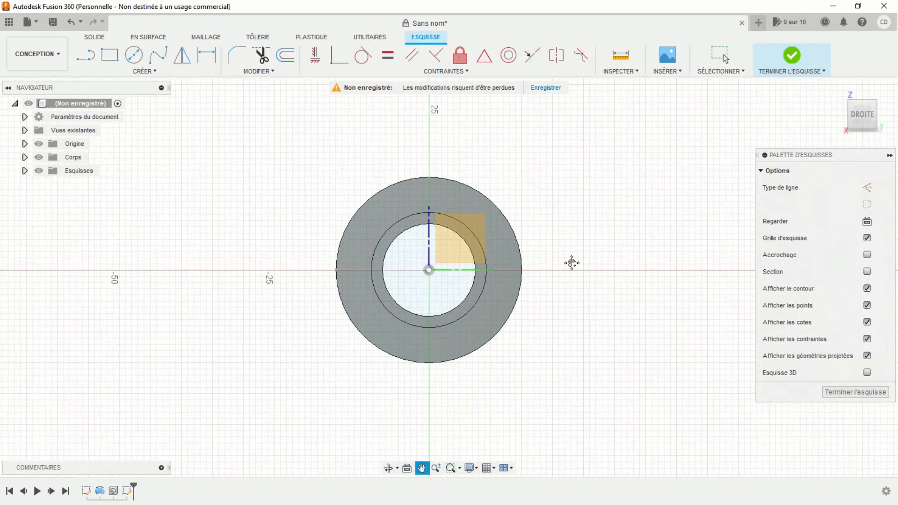
left_click(144, 71)
mouse_move(142, 263)
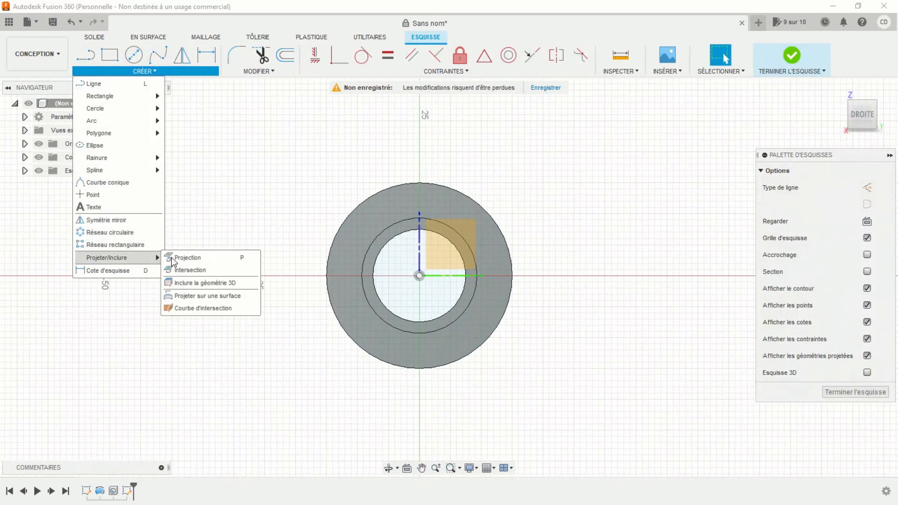
left_click(187, 257)
left_click(455, 187)
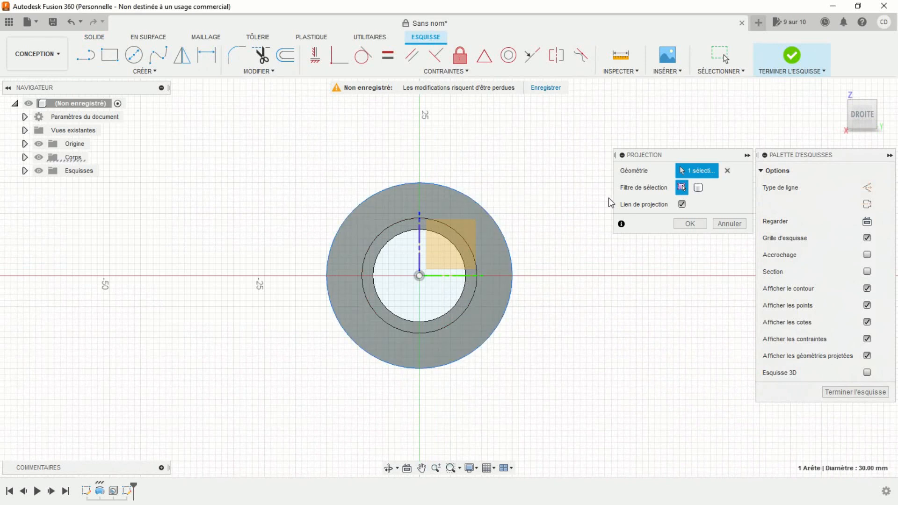
left_click(678, 225)
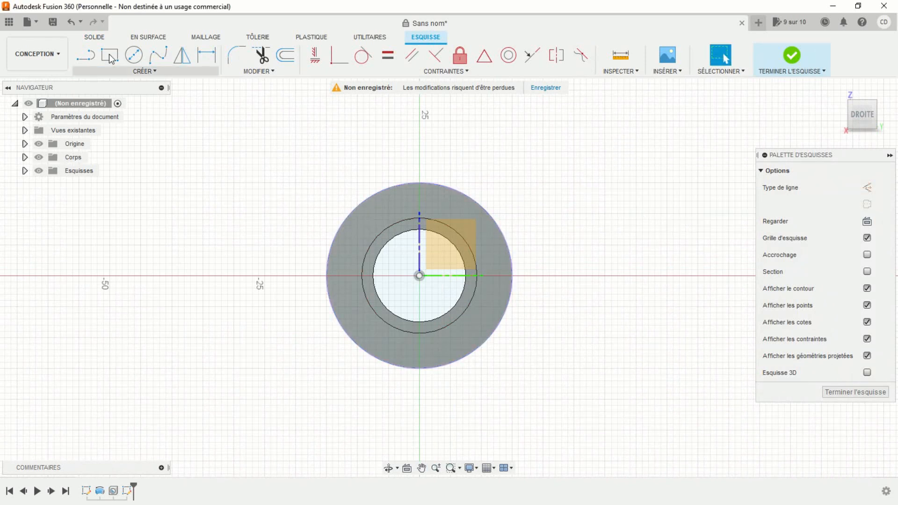
Draw a horizontal chord between two points of the projected circle, about 12 mm above its centre
left_click(92, 58)
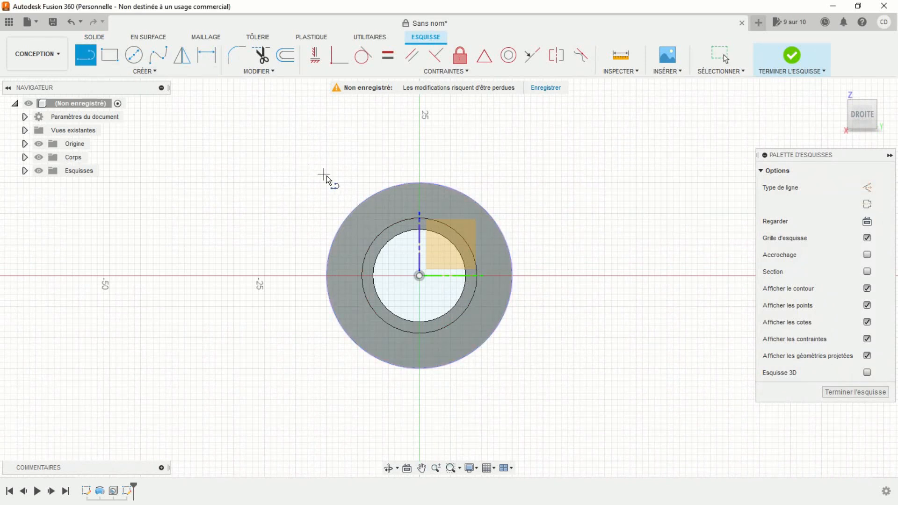
left_click(364, 201)
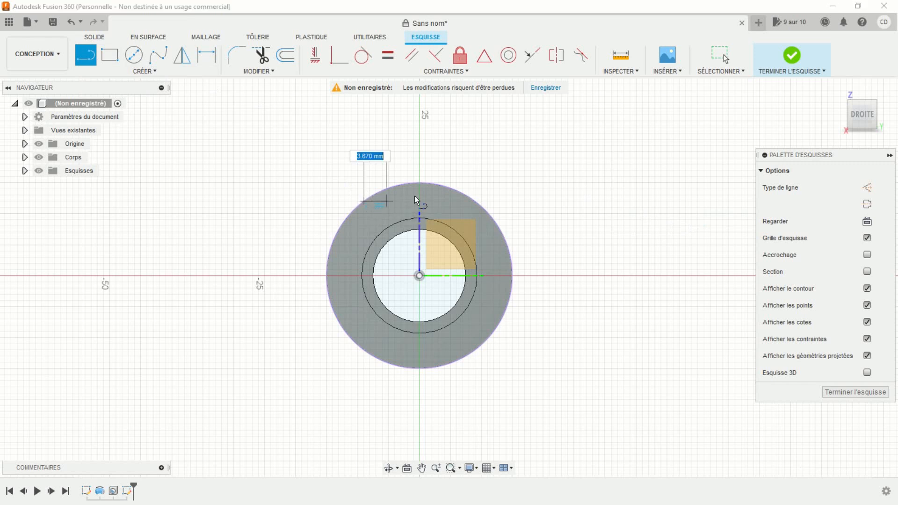
double_click(475, 201)
key("Escape")
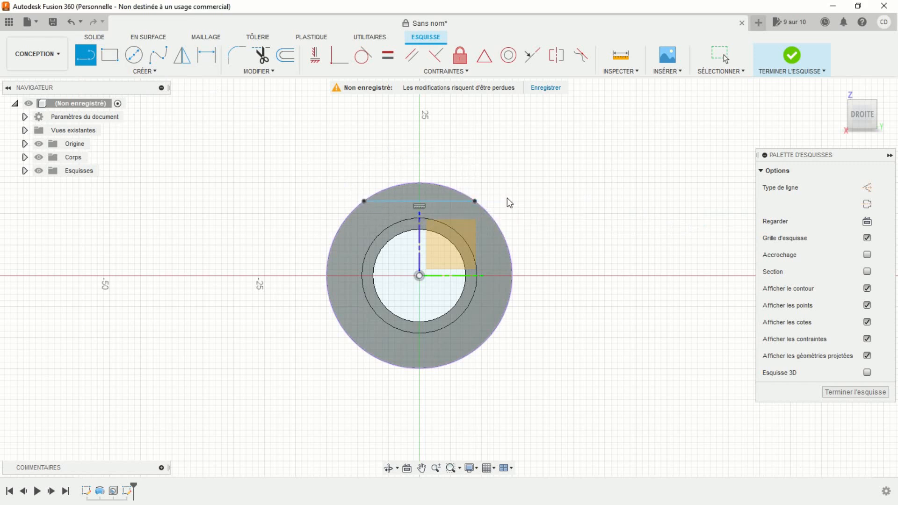
key("Escape")
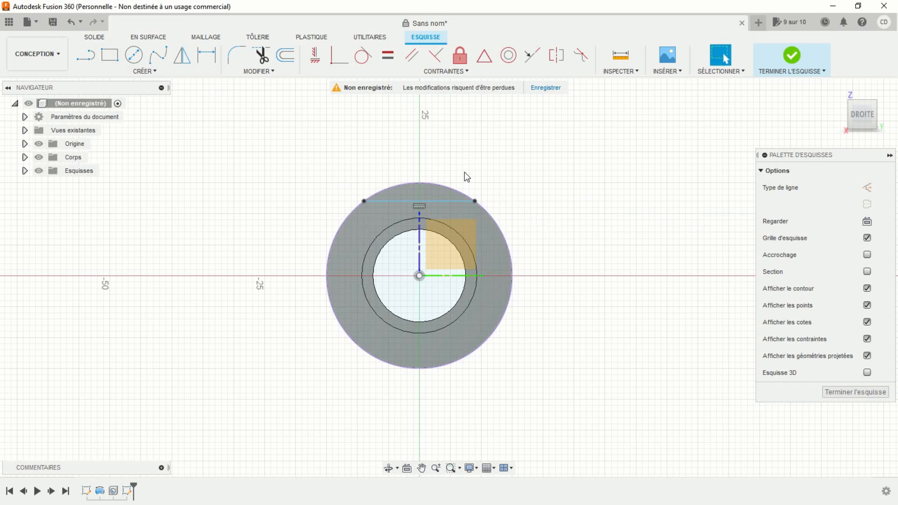
Dimension the chord's distance from the origin as 27/2 mm
left_click(208, 55)
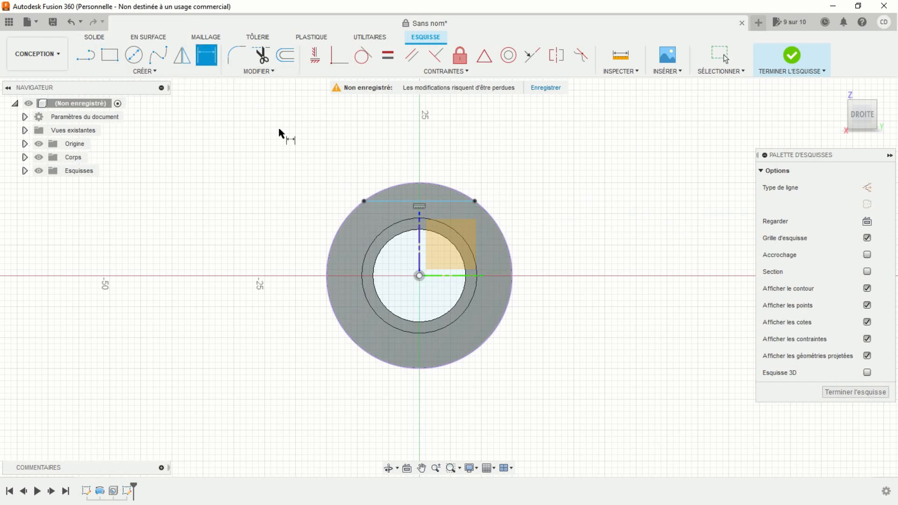
left_click(382, 201)
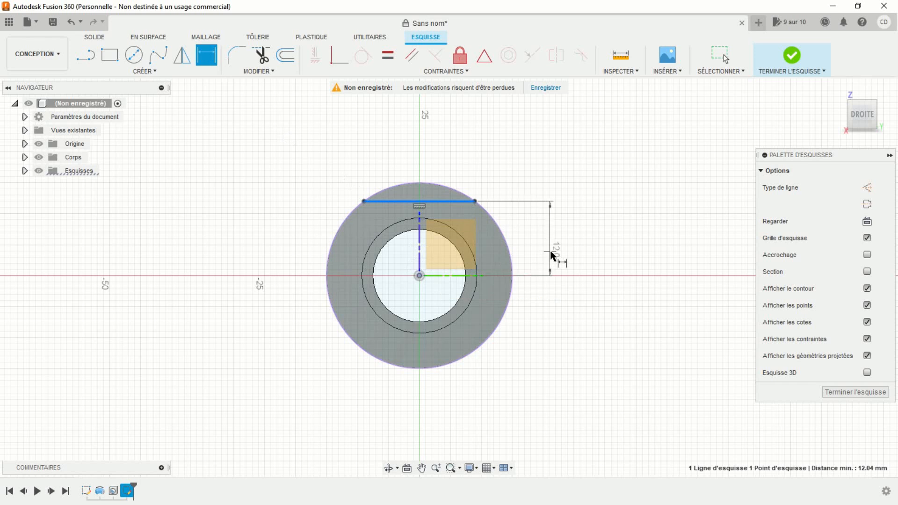
left_click(554, 254)
type("27/2")
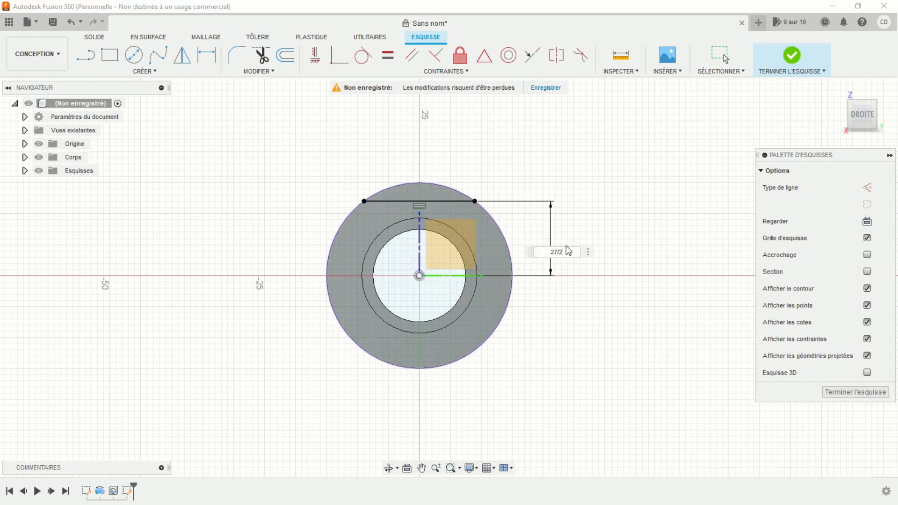
key("Return")
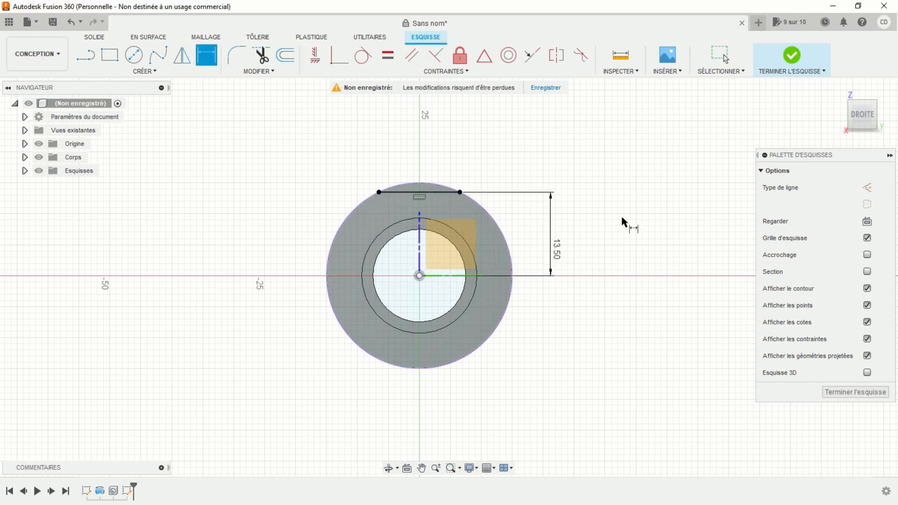
scroll(616, 189, "up", 2)
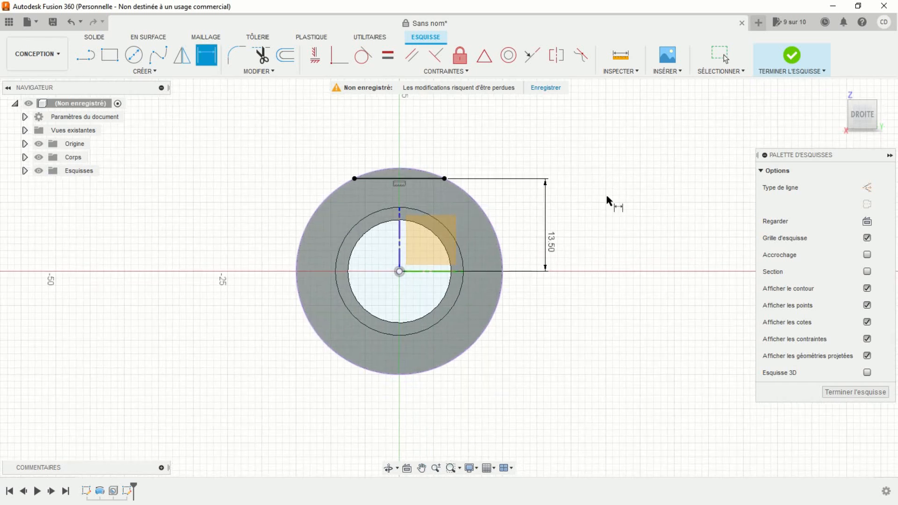
Repeat the chord in a circular pattern of 6 around the origin and finish the sketch
left_click(145, 72)
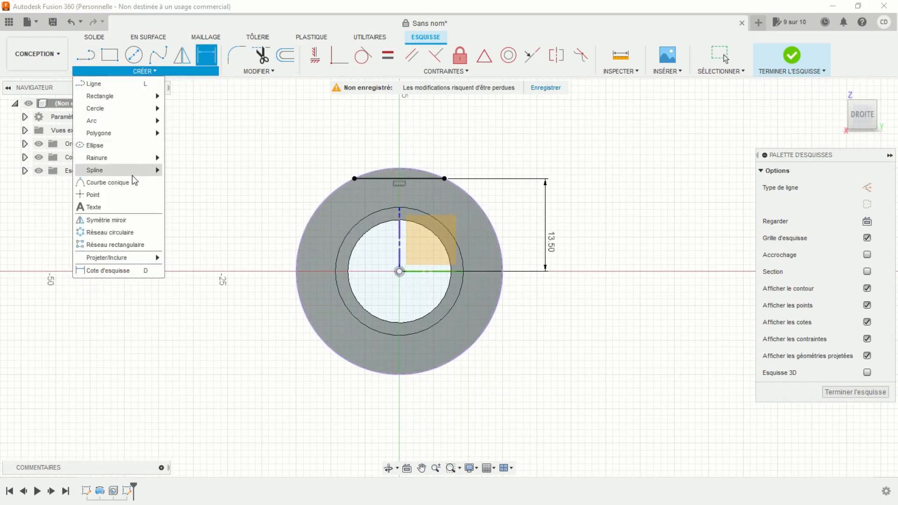
left_click(110, 232)
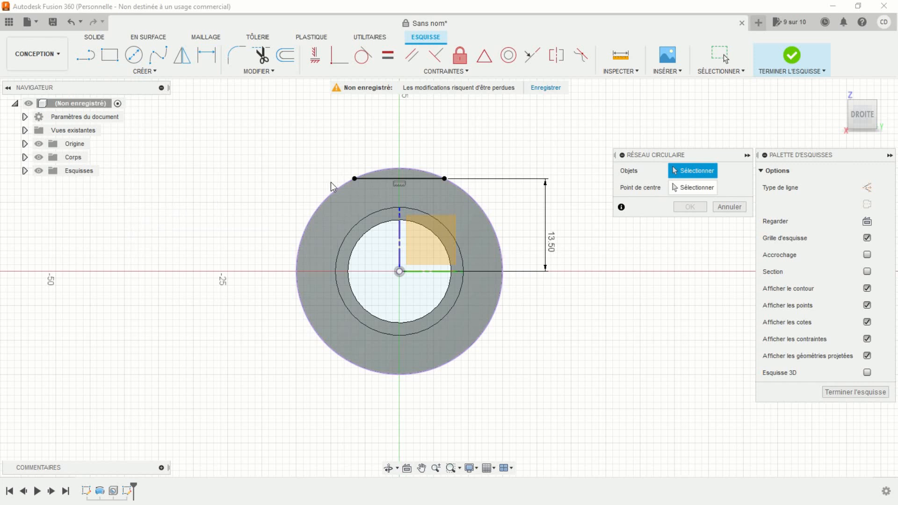
left_click(366, 180)
left_click(675, 188)
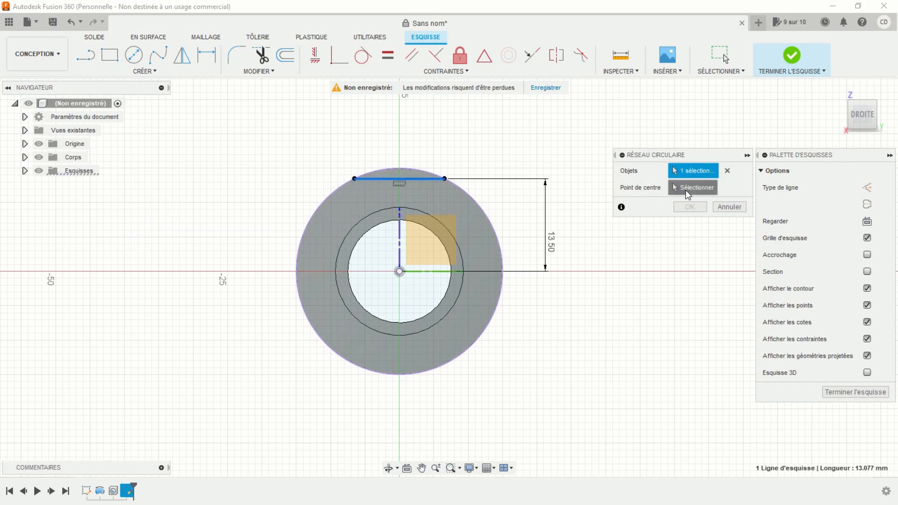
left_click(399, 272)
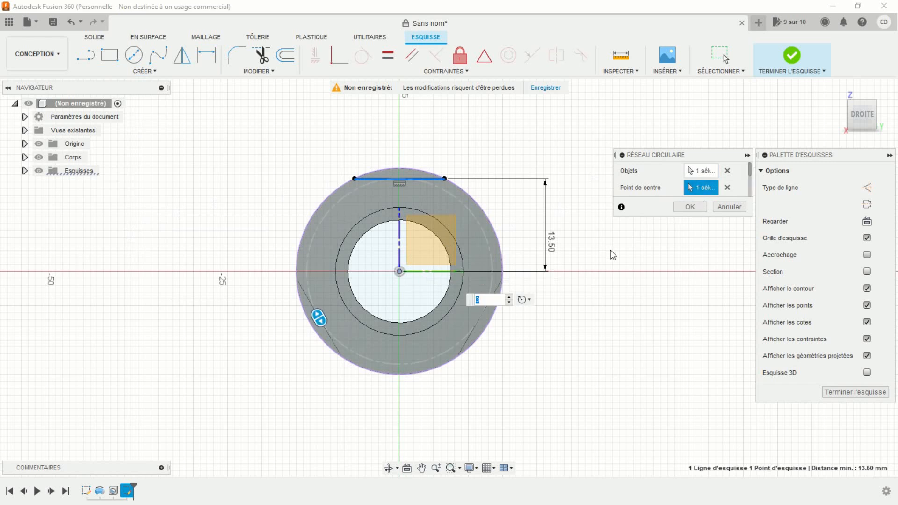
left_click(510, 297)
left_click(510, 298)
left_click(510, 297)
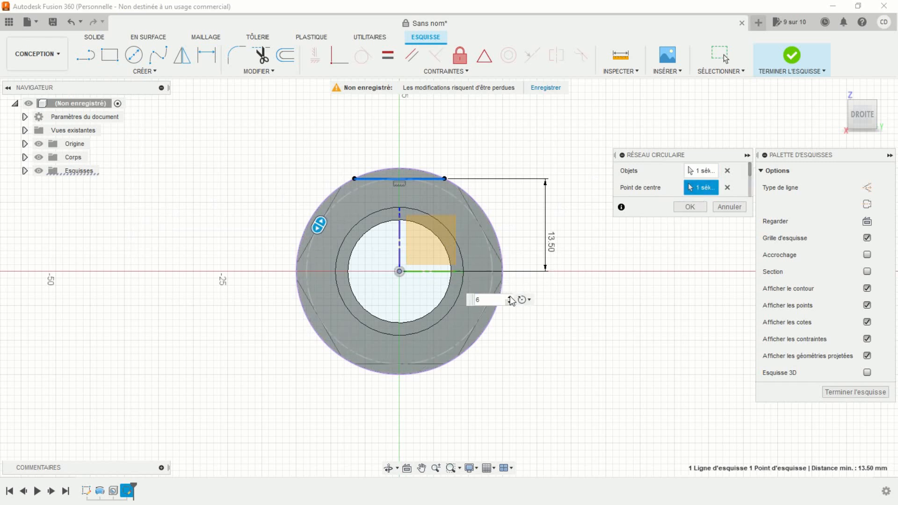
left_click(684, 209)
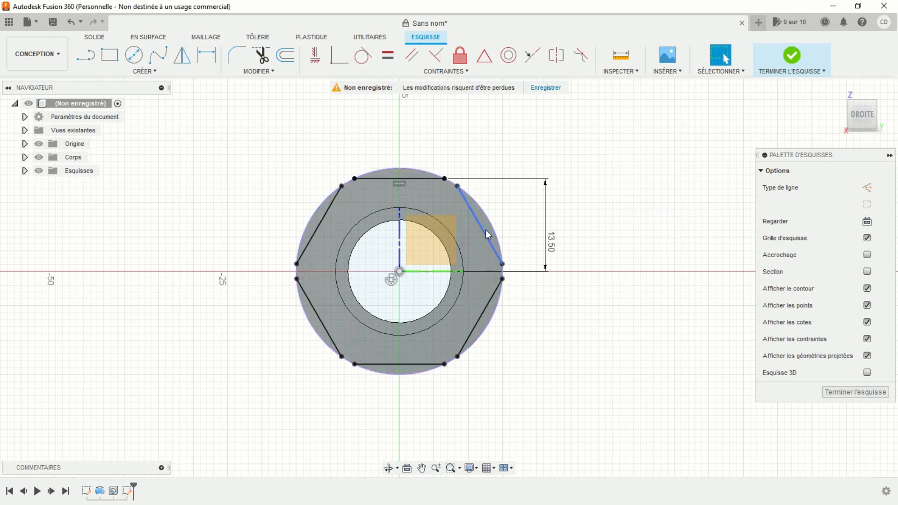
left_click(796, 60)
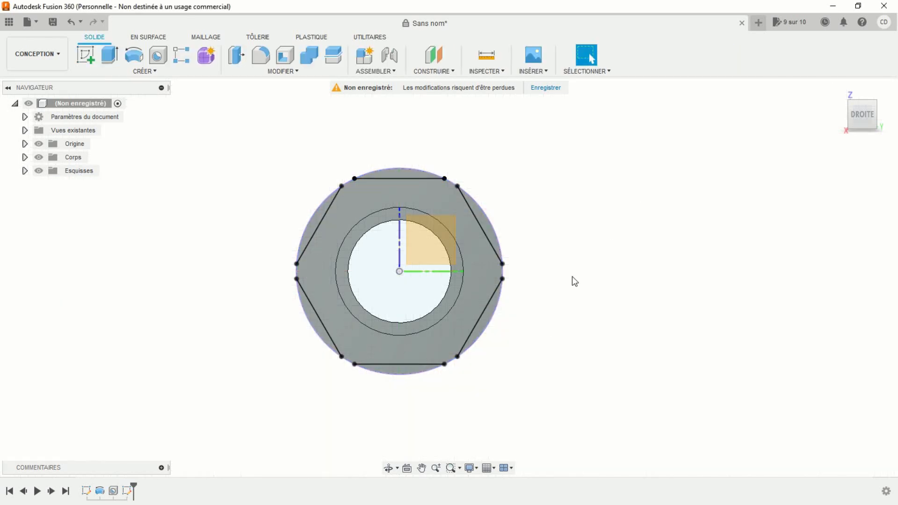
Extrude the six circular segments outside the chords back into the head as a cut to form the hexagonal flats
middle_click_drag(534, 369, 285, 176, "shift")
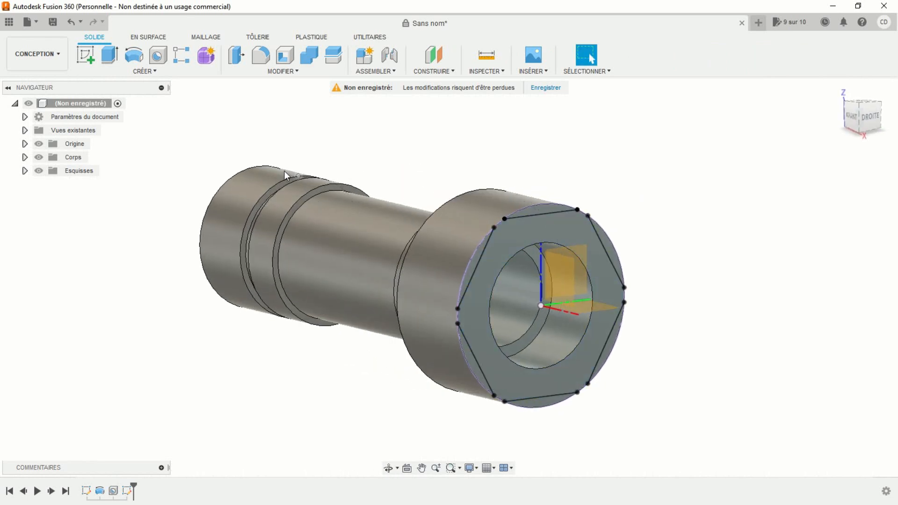
left_click(109, 56)
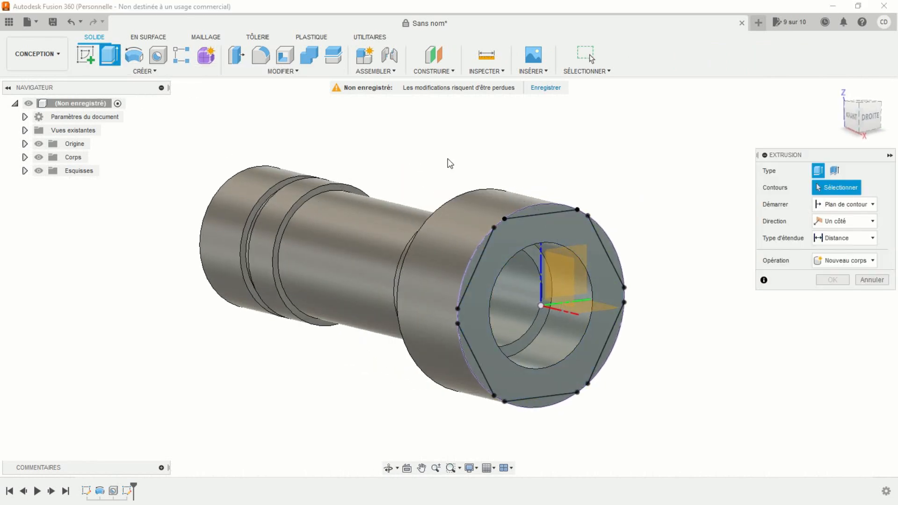
left_click(536, 211)
left_click(615, 262)
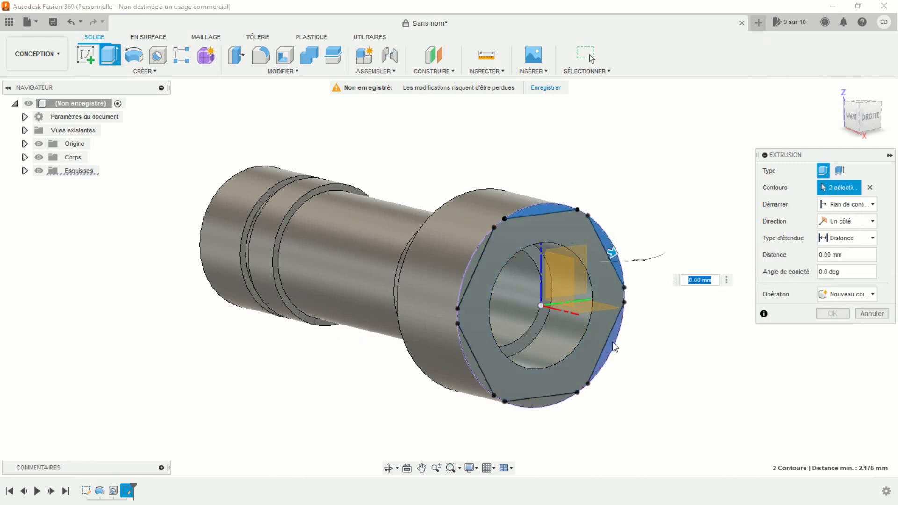
left_click(614, 337)
left_click(550, 401)
left_click(470, 362)
left_click(471, 276)
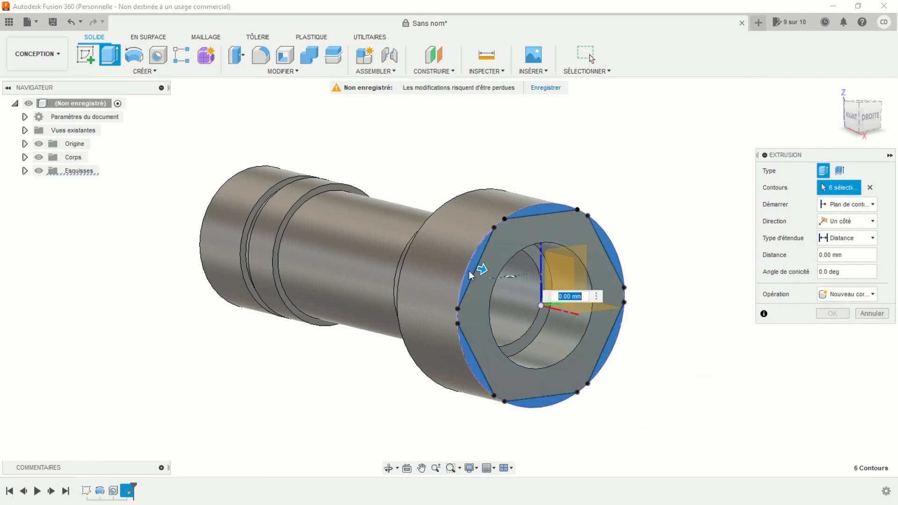
left_click_drag(481, 270, 439, 257)
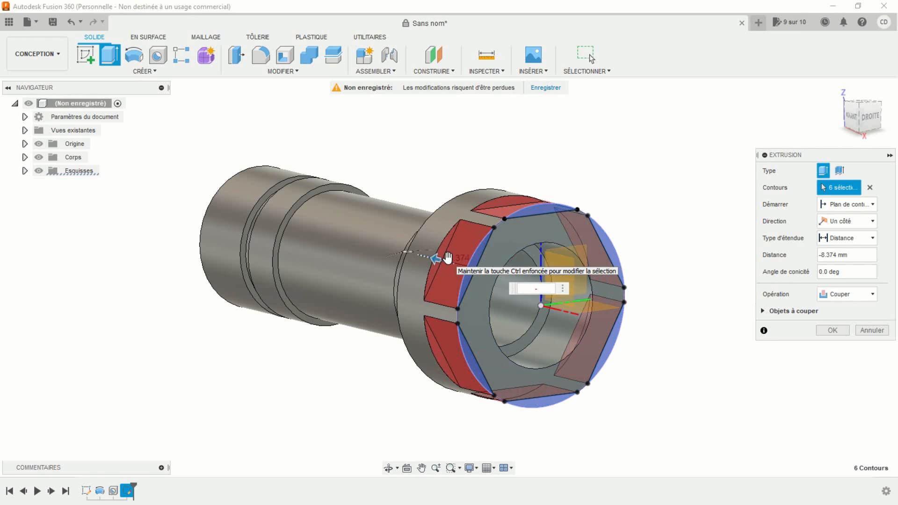
key("Return")
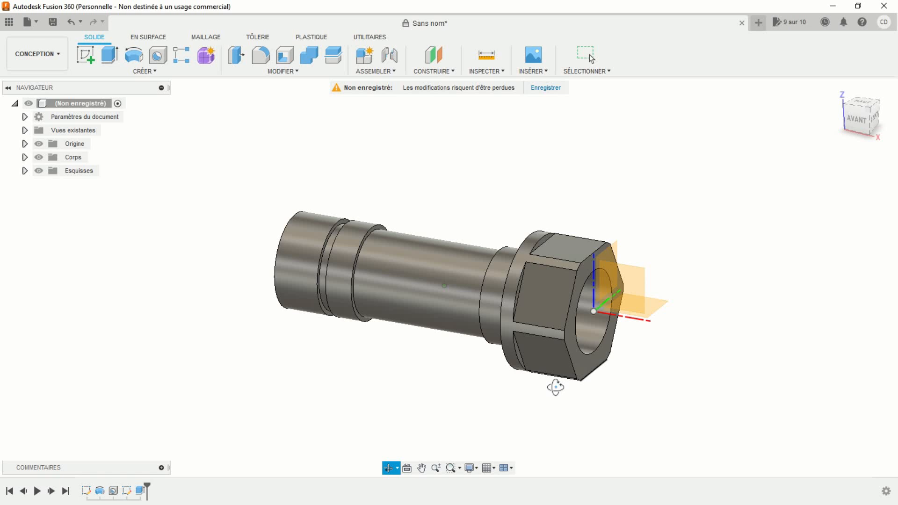
middle_click_drag(556, 387, 553, 394, "shift")
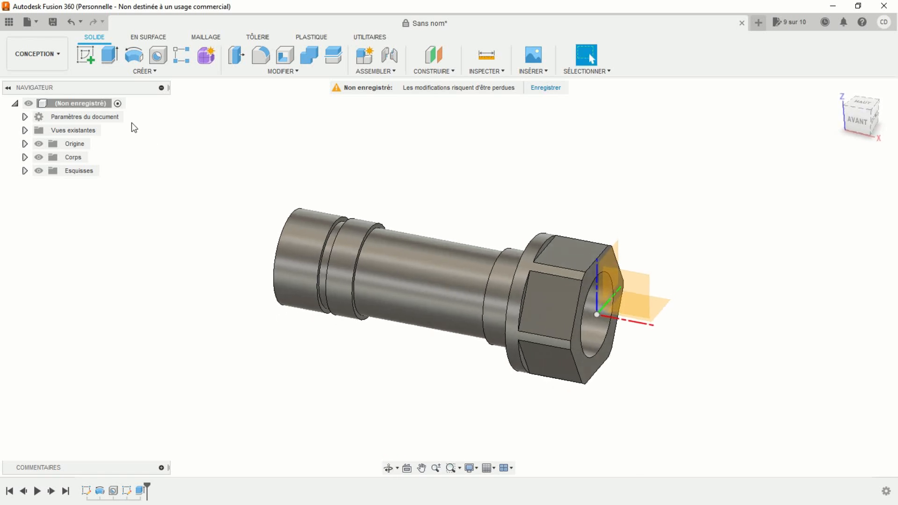
Start a sketch on the front origin plane and draw an 8 mm diameter circle just above the shank's middle section
left_click(89, 57)
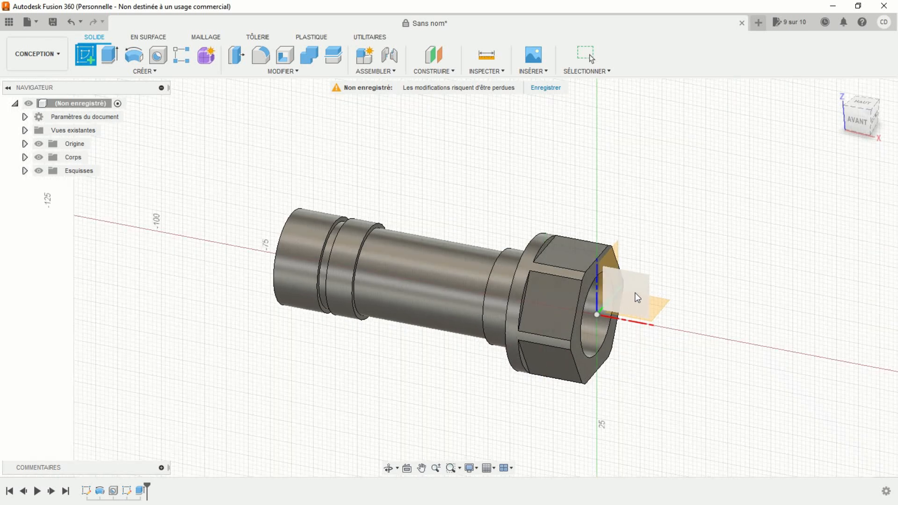
left_click(642, 296)
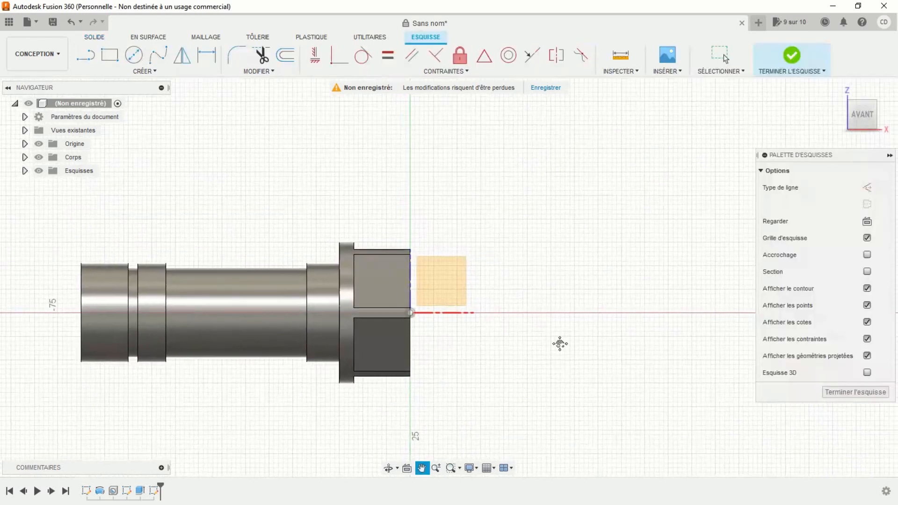
left_click(135, 56)
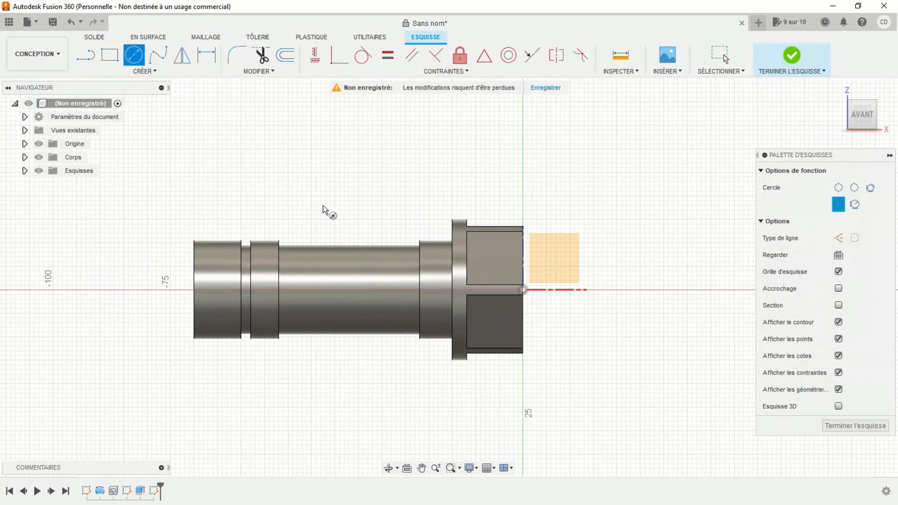
left_click(342, 219)
type("8")
key("Return")
key("Escape")
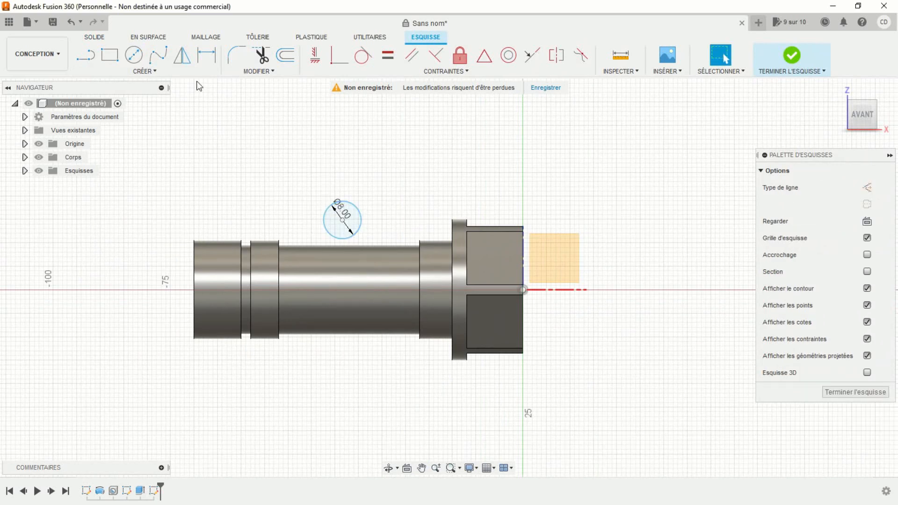
Constrain the circle's centre coincident with the horizontal X axis
left_click(340, 61)
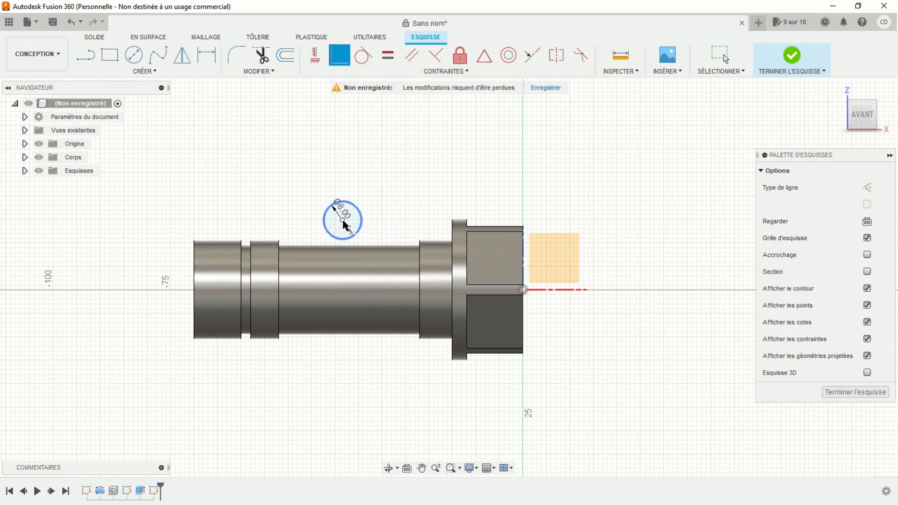
left_click(343, 222)
left_click(551, 291)
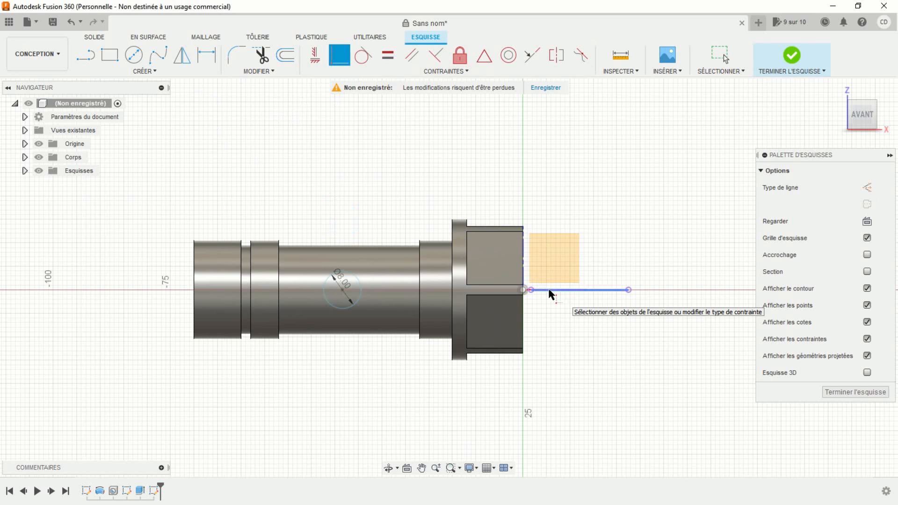
Dimension the circle's centre 20 mm from the shank-side face of the head's flange and finish the sketch
left_click(207, 55)
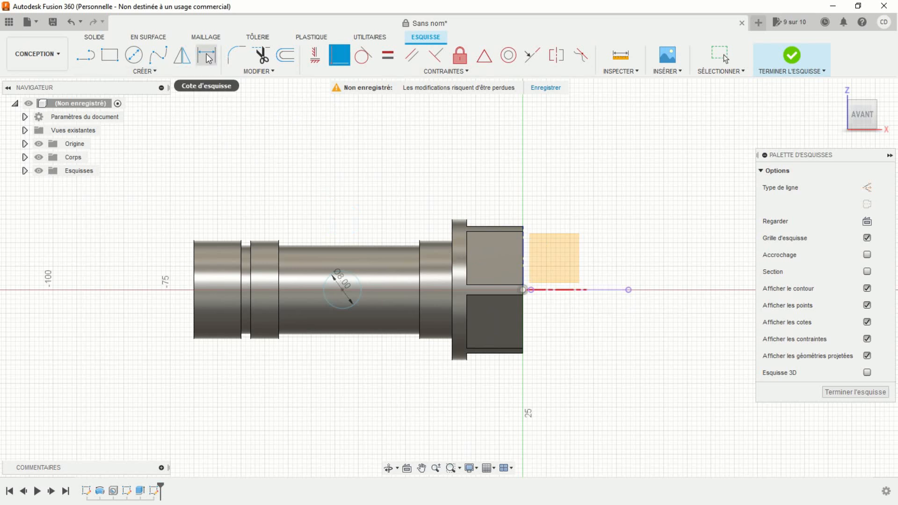
left_click(342, 290)
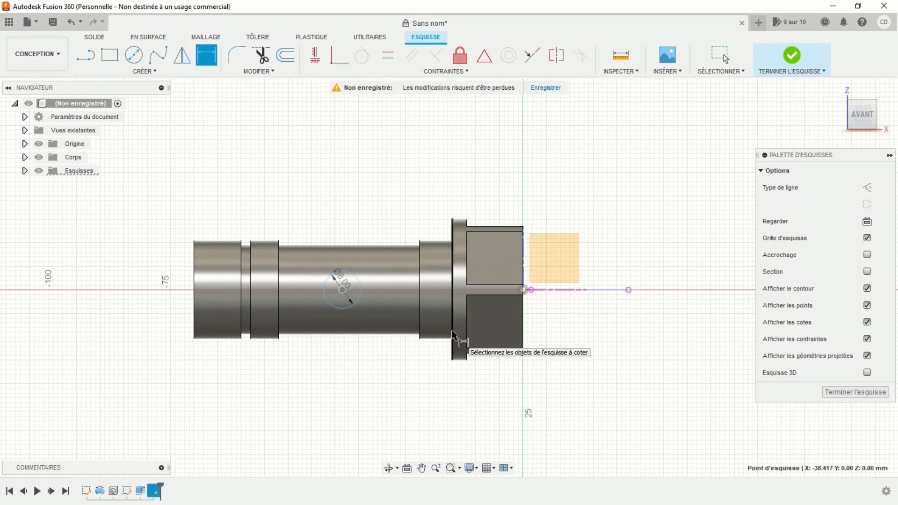
left_click(452, 330)
left_click(404, 403)
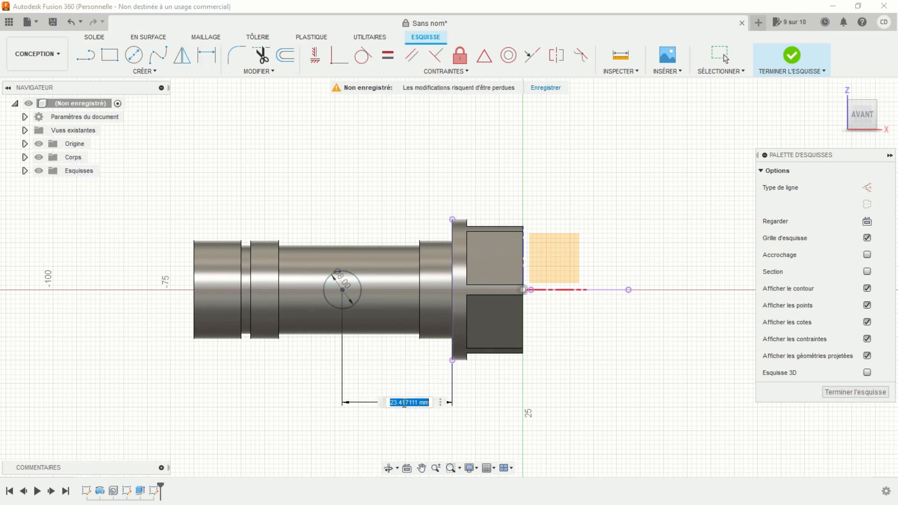
type("20")
key("Return")
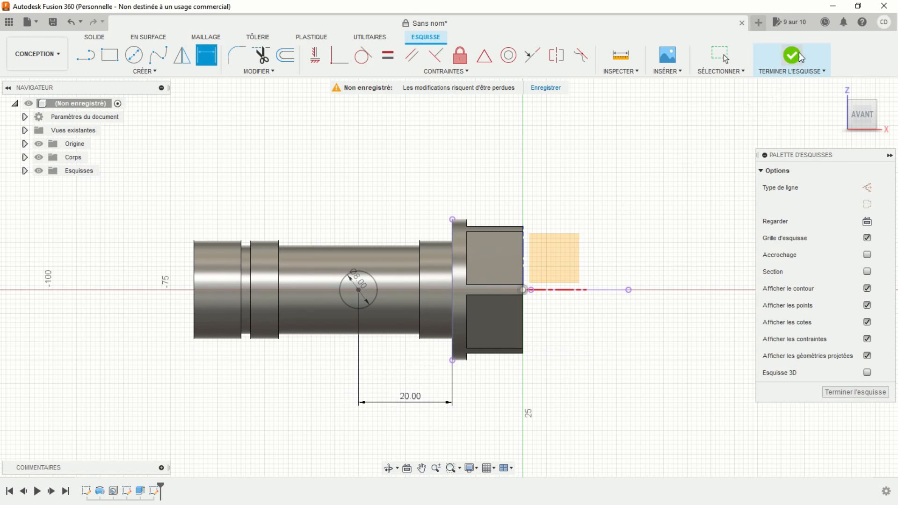
left_click(790, 56)
Extrude the circle as a symmetric cut of about 36 mm per side to bore a cross hole through the shank
left_click(109, 55)
left_click_drag(448, 283, 511, 206)
left_click(847, 243)
left_click(860, 221)
left_click(856, 258)
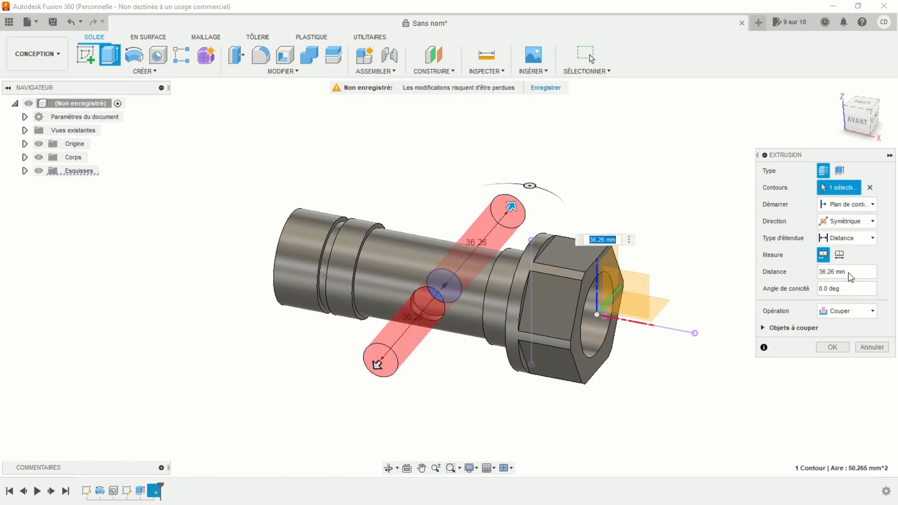
left_click(832, 347)
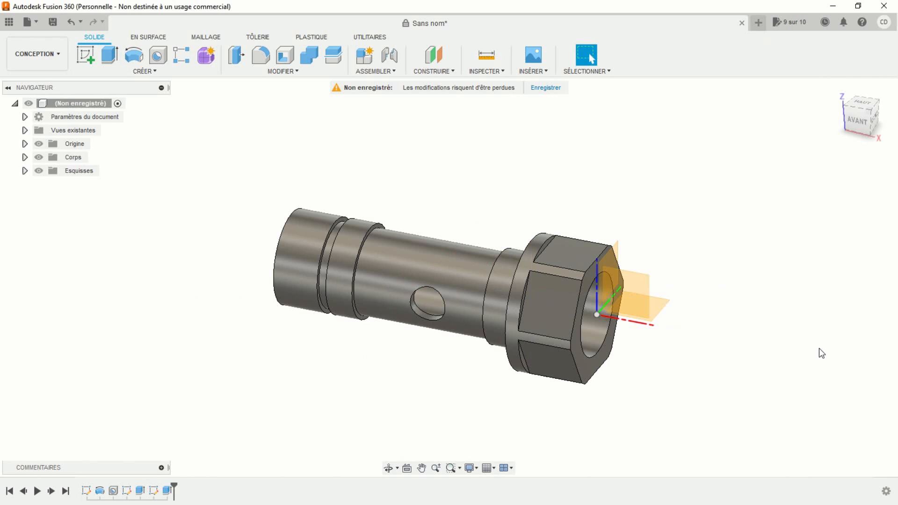
Repeat the cross-hole cut in a full circular pattern of 4 around the X axis
left_click(145, 72)
mouse_move(138, 321)
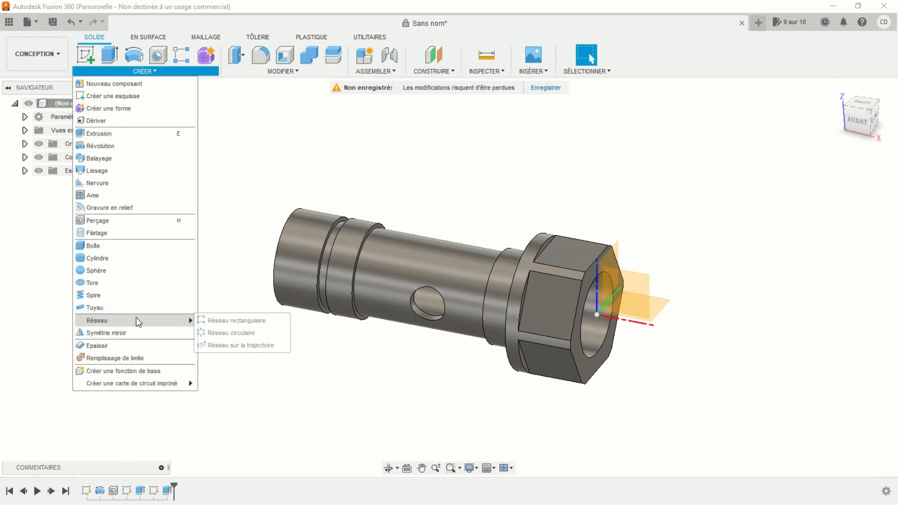
left_click(224, 332)
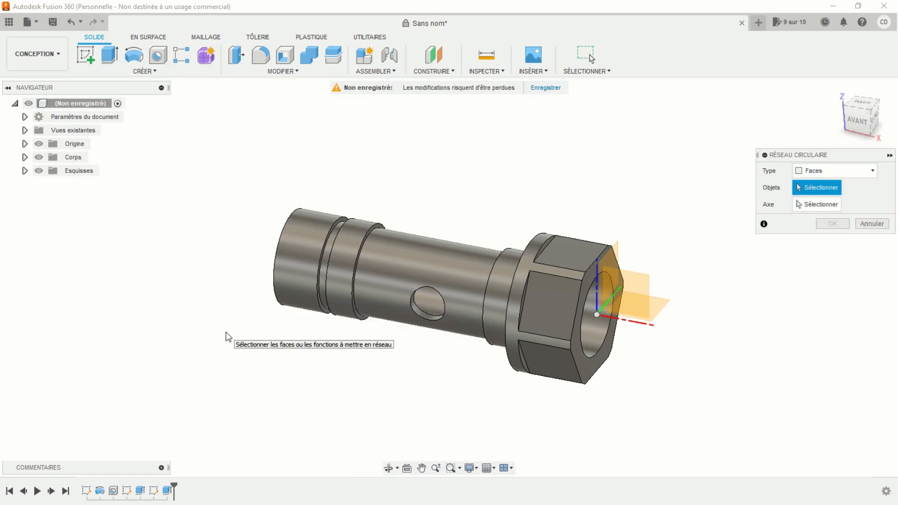
left_click(169, 491)
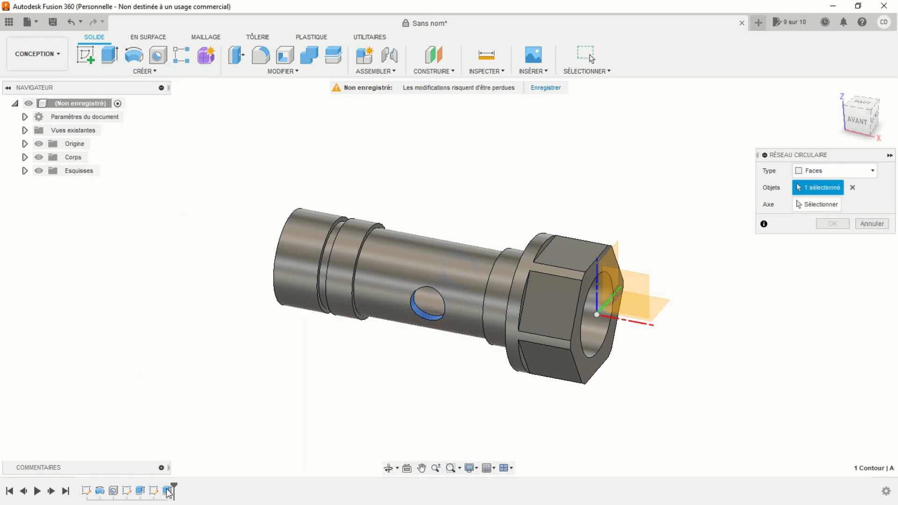
left_click(817, 206)
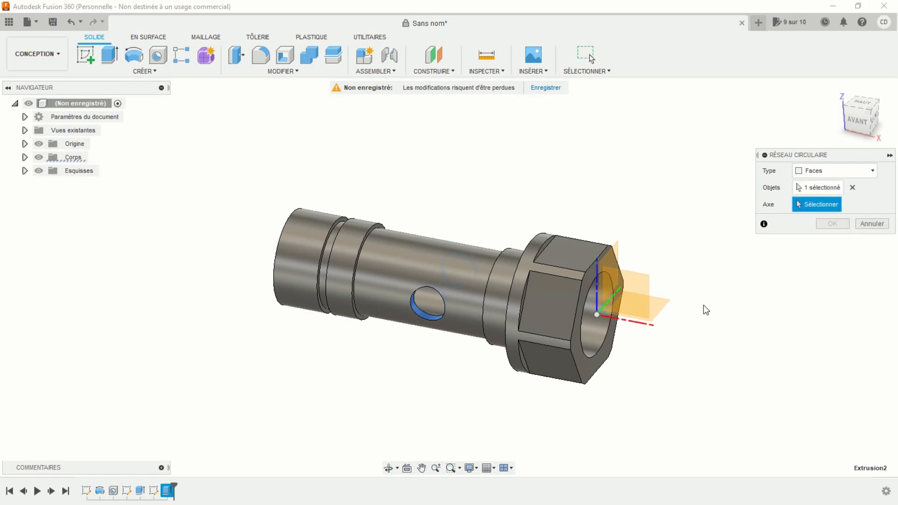
left_click(652, 331)
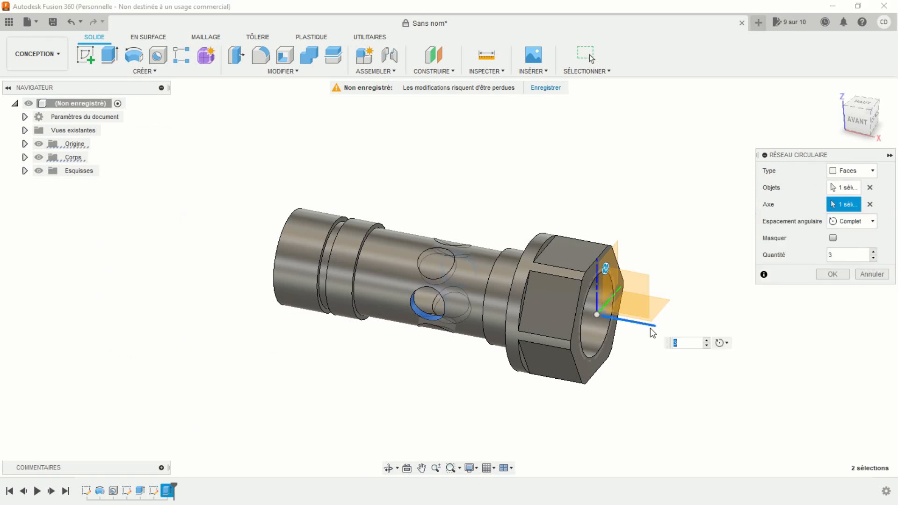
left_click(707, 340)
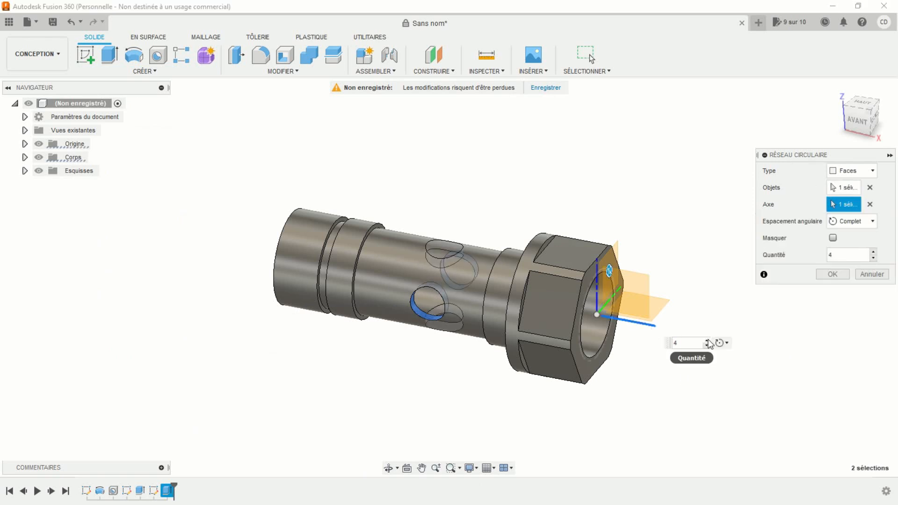
left_click(827, 276)
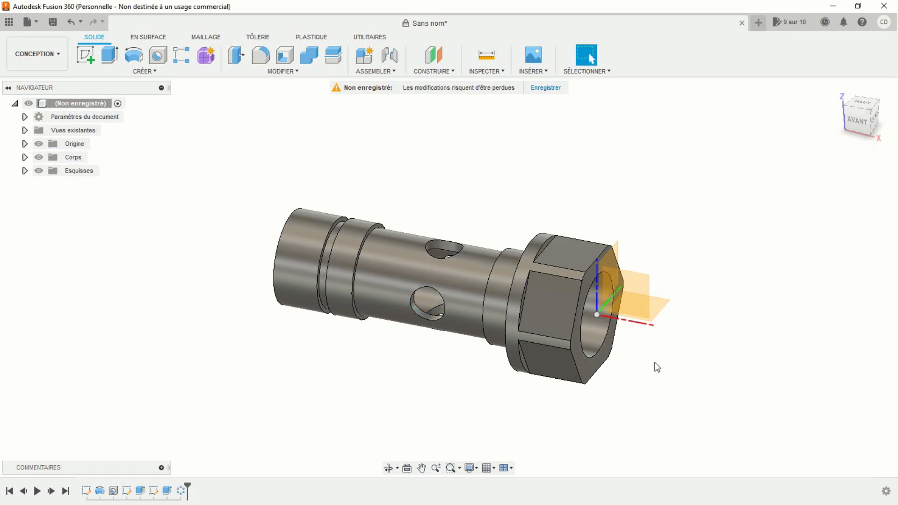
Thread the cylindrical face at the shank's free end with a BSP pipe thread, size 1/2, designation G 1/2-14
mouse_move(519, 343)
middle_mouse_down("shift")
mouse_move(509, 384)
mouse_move(503, 281)
mouse_move(445, 268)
mouse_move(364, 307)
mouse_move(333, 298)
mouse_move(470, 374)
mouse_move(524, 347)
middle_mouse_up("shift")
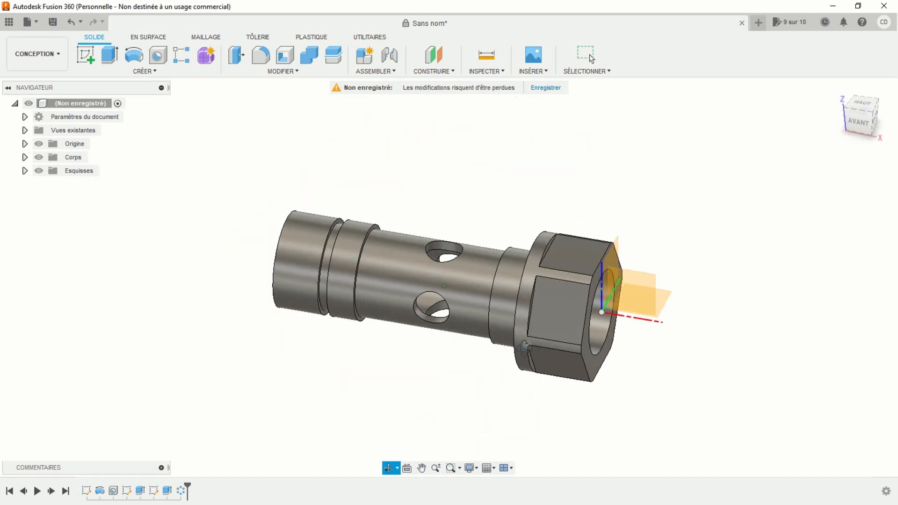
left_click(589, 55)
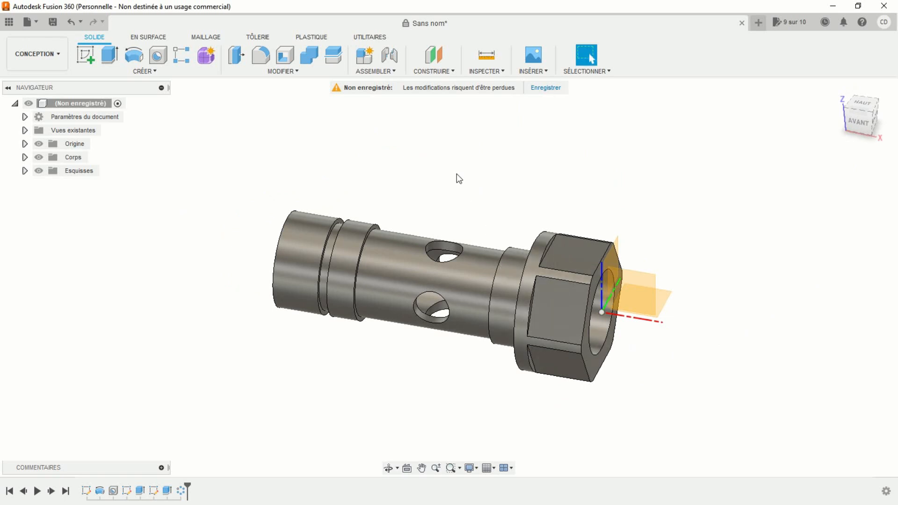
left_click(150, 71)
left_click(112, 233)
left_click(299, 254)
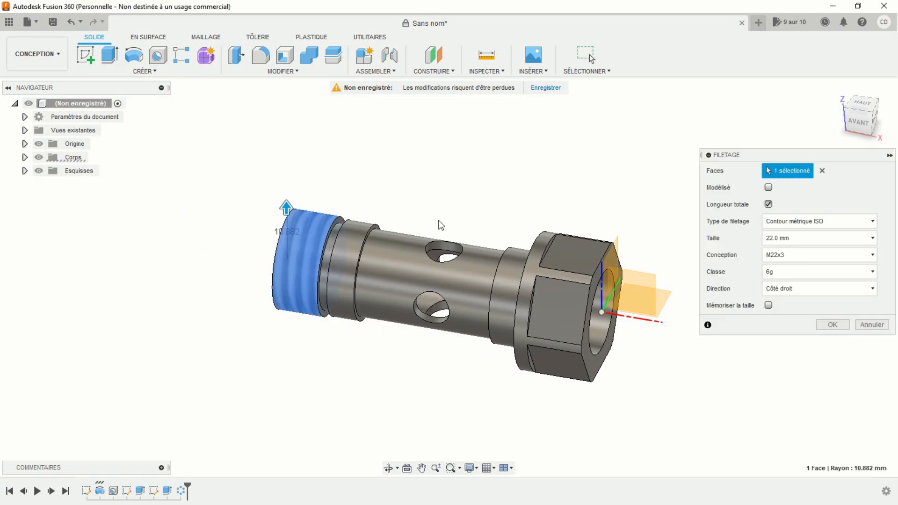
left_click(827, 223)
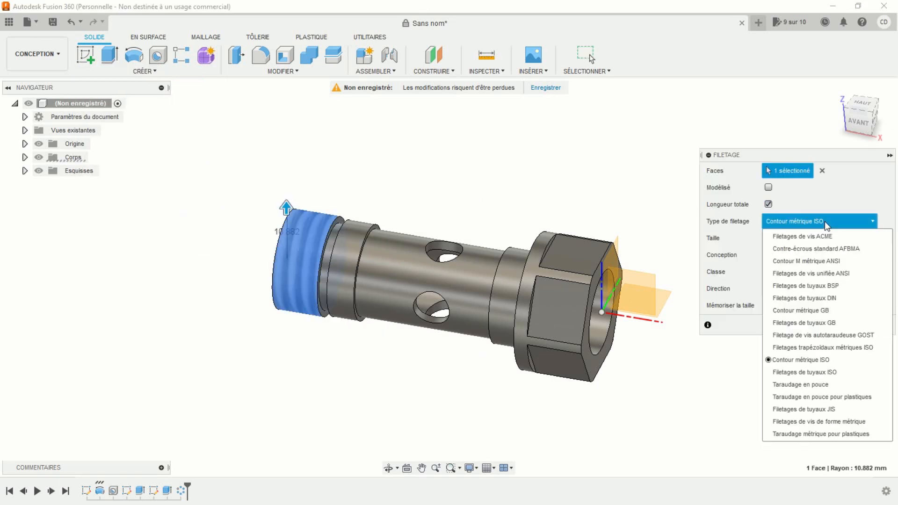
left_click(820, 285)
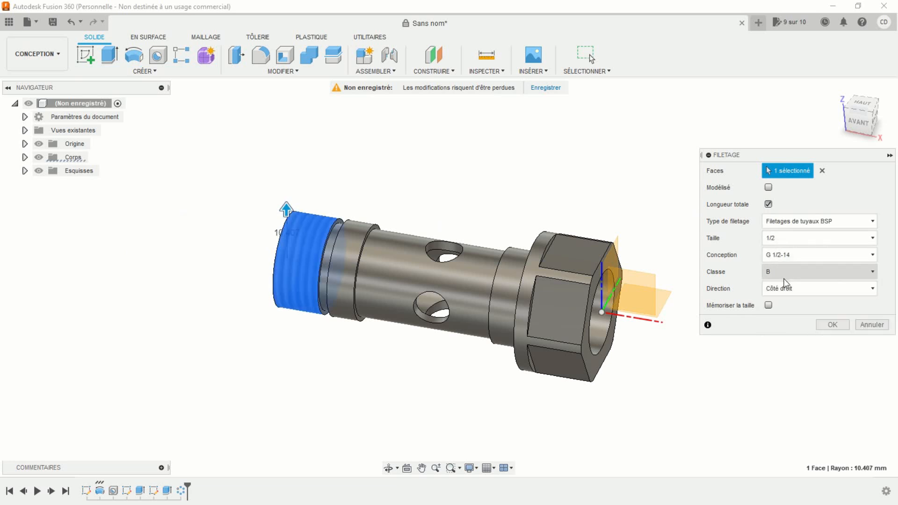
left_click(827, 326)
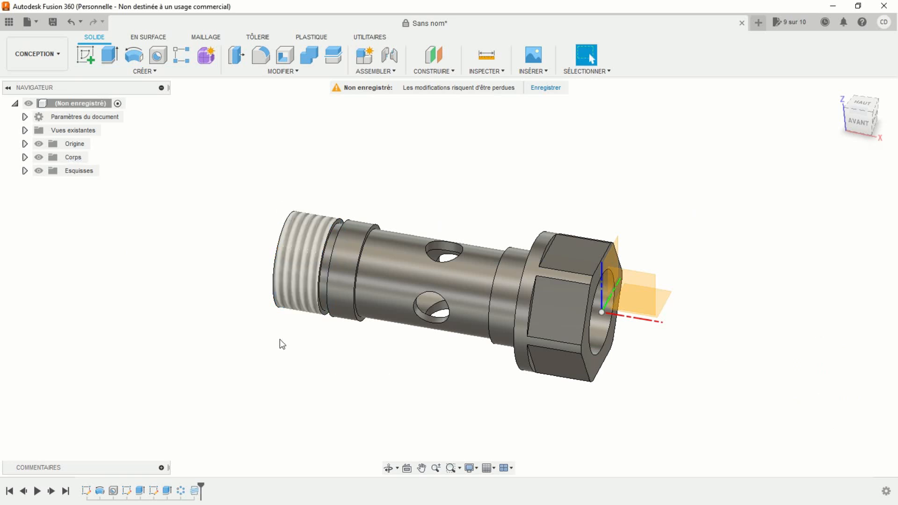
Edit the external thread feature to make it a modelled thread
double_click(195, 490)
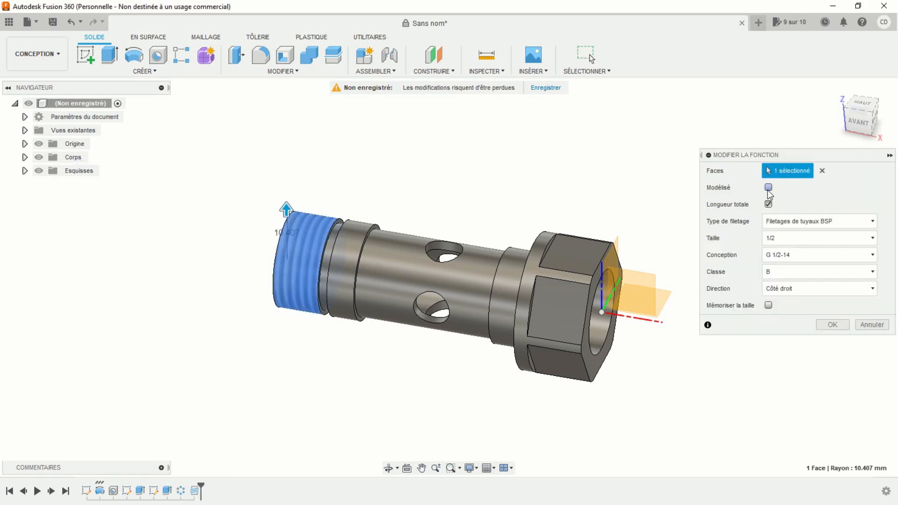
left_click(768, 187)
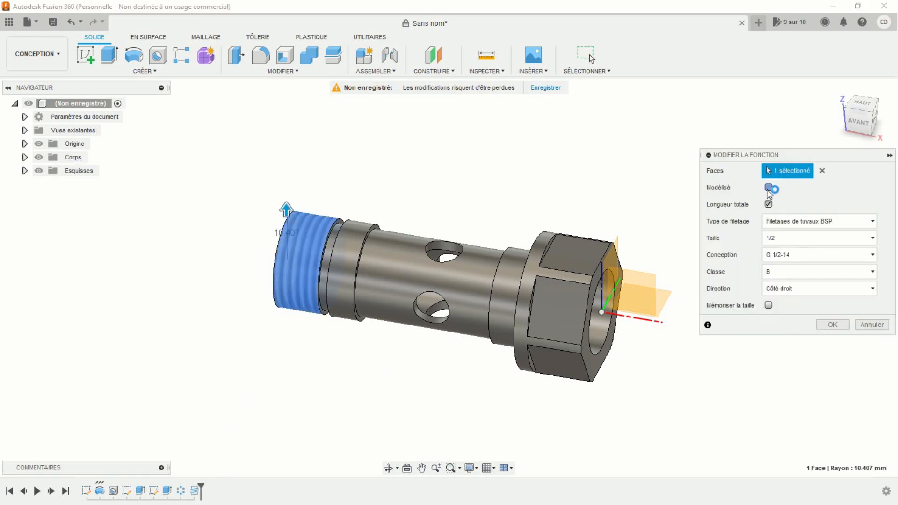
left_click(833, 325)
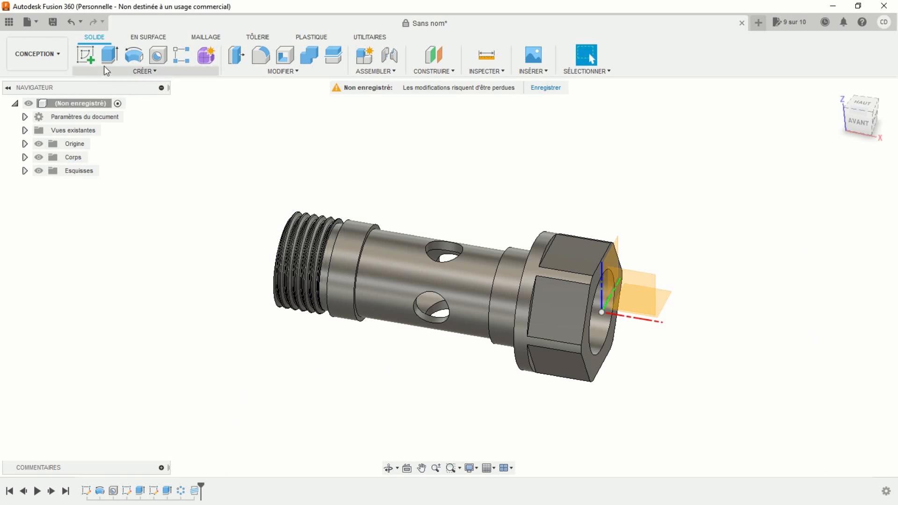
Thread the bore inside the hexagonal head with a modelled BSP pipe thread, size 1/2, limited to 8 mm long
left_click(132, 71)
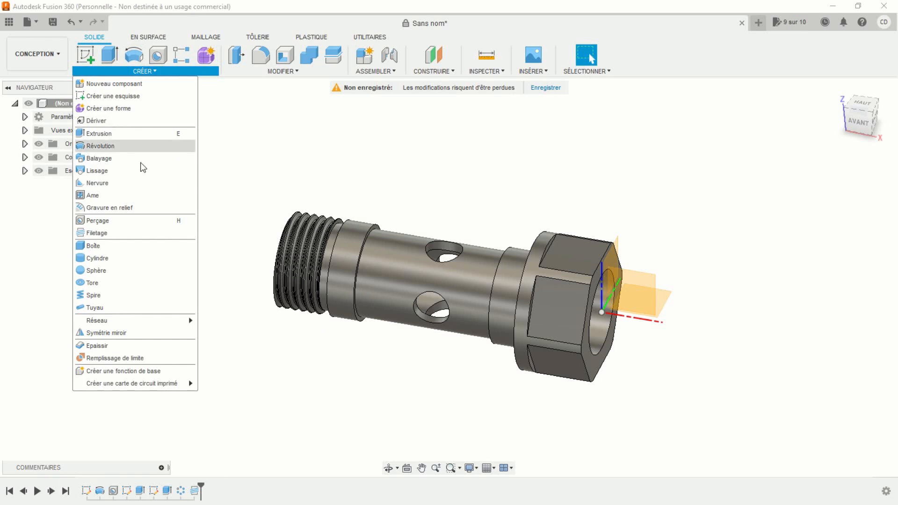
left_click(605, 328)
left_click(832, 223)
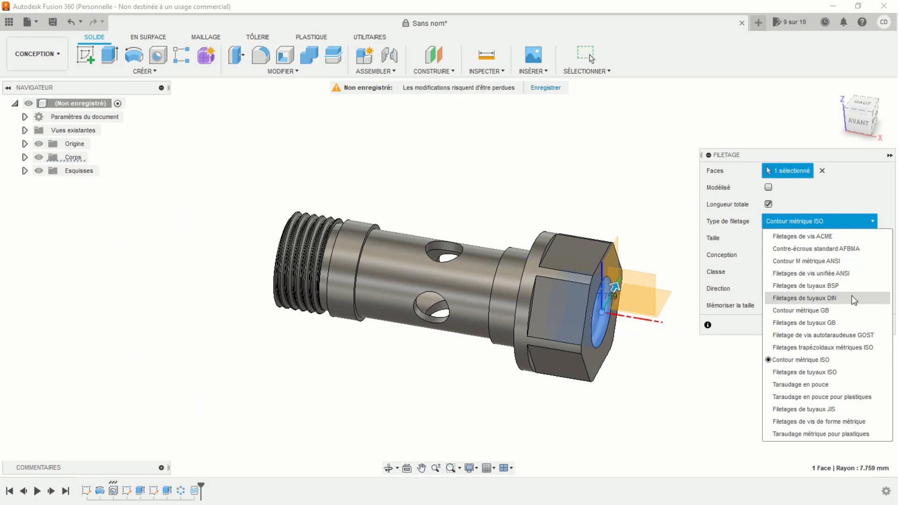
left_click(805, 286)
left_click(805, 237)
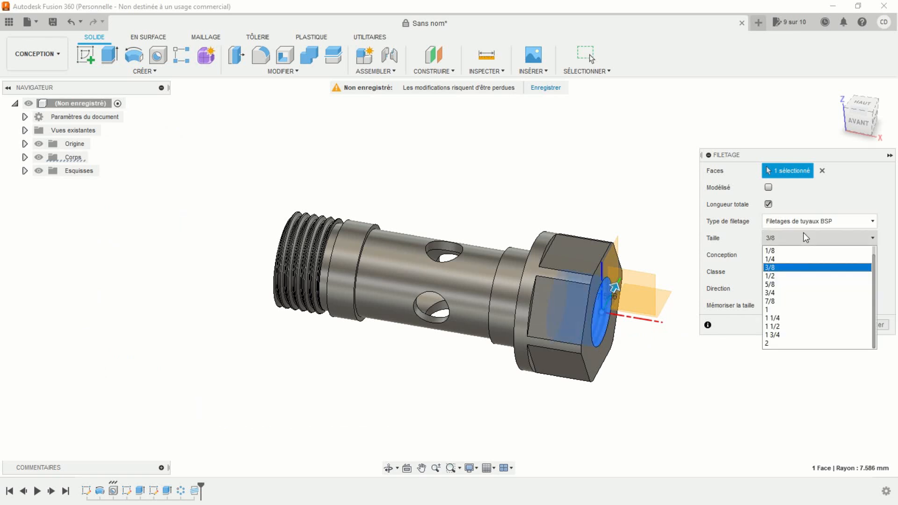
left_click(794, 276)
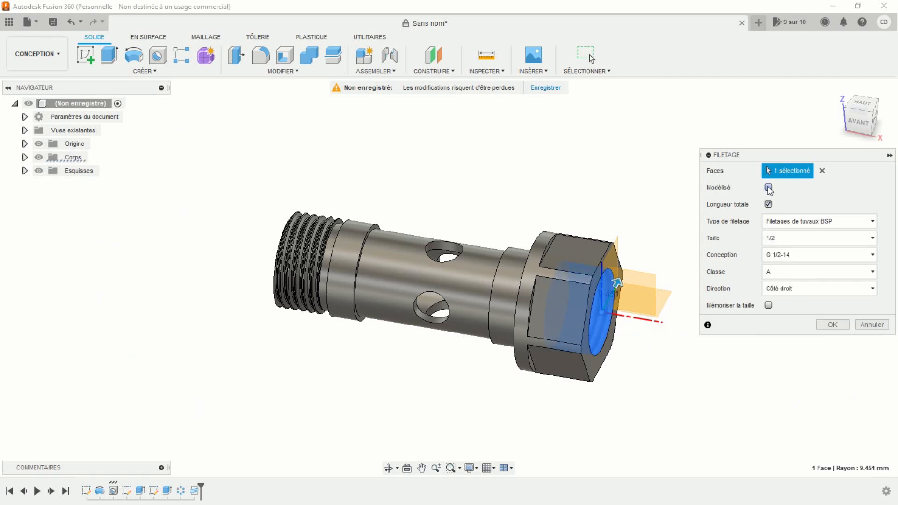
left_click(768, 205)
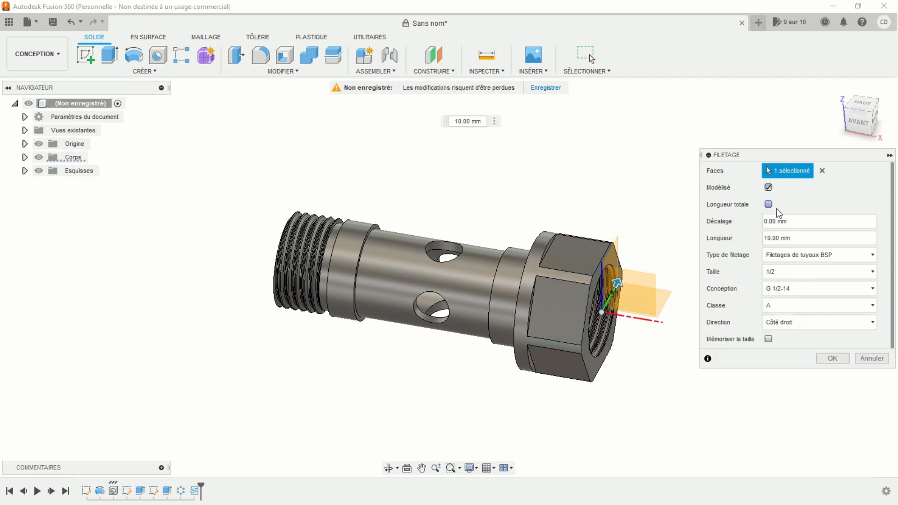
left_click(795, 237)
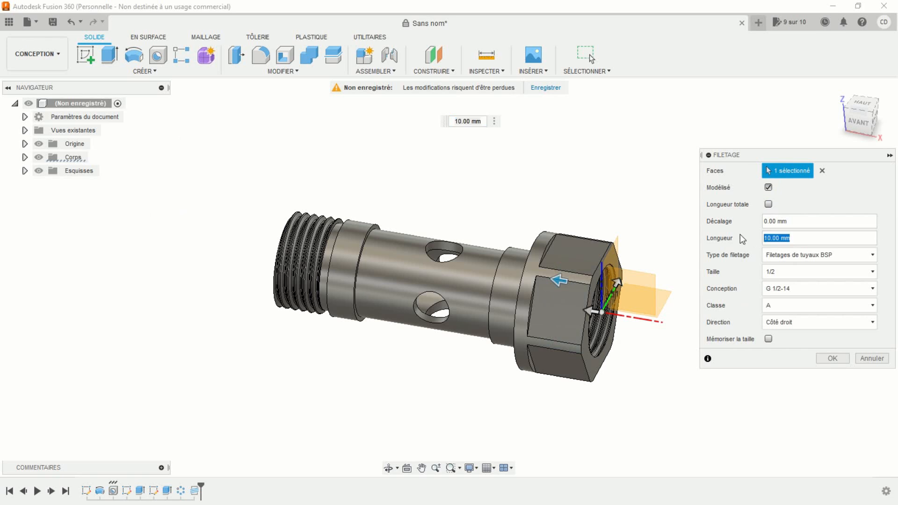
type("8")
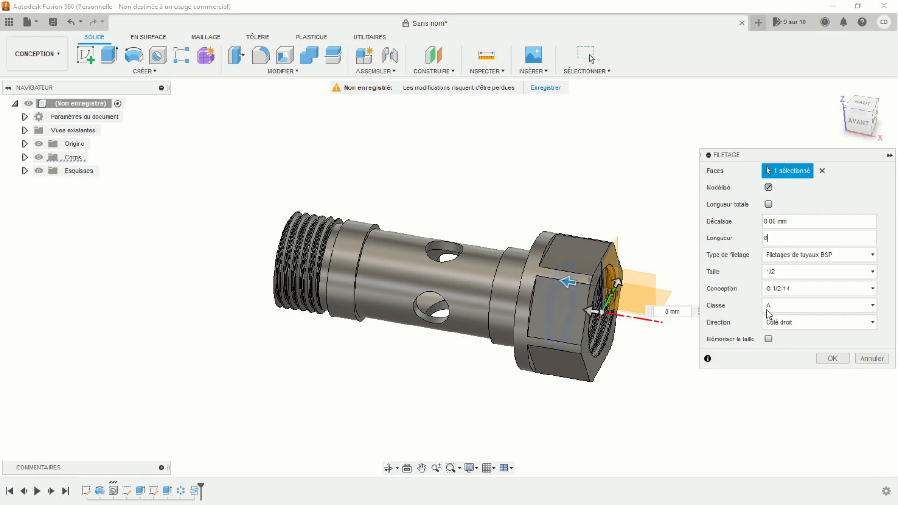
left_click(823, 358)
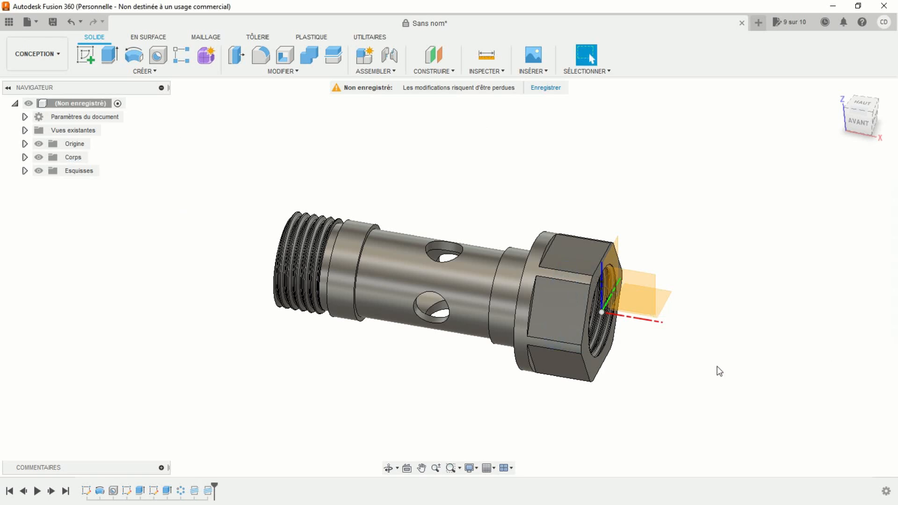
Hide the sketches and the origin, keeping the body displayed
scroll(672, 375, "up", 3)
middle_click_drag(658, 377, 615, 377, "shift")
scroll(664, 368, "down", 3)
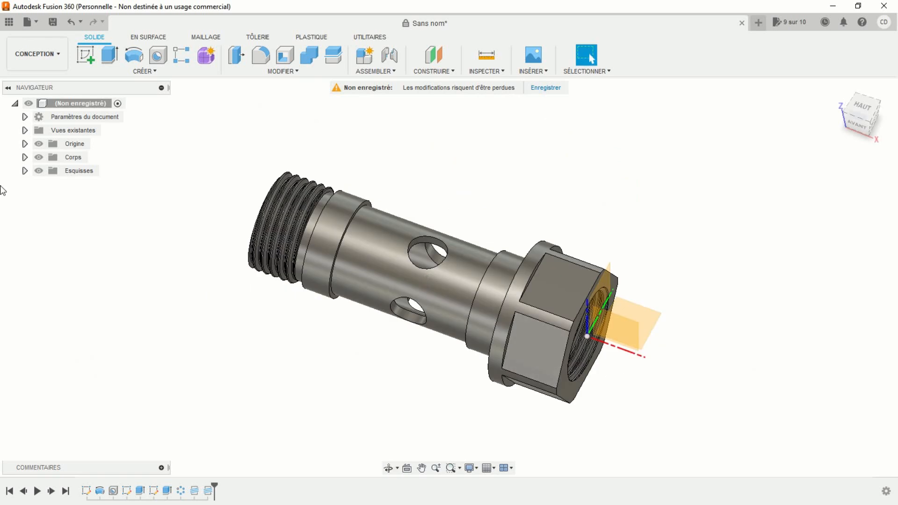
left_click(37, 172)
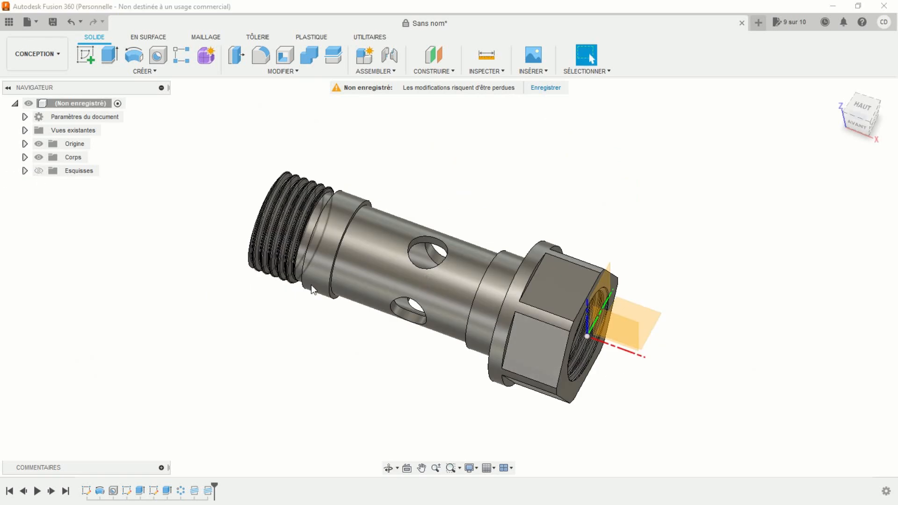
left_click(40, 158)
left_click(40, 157)
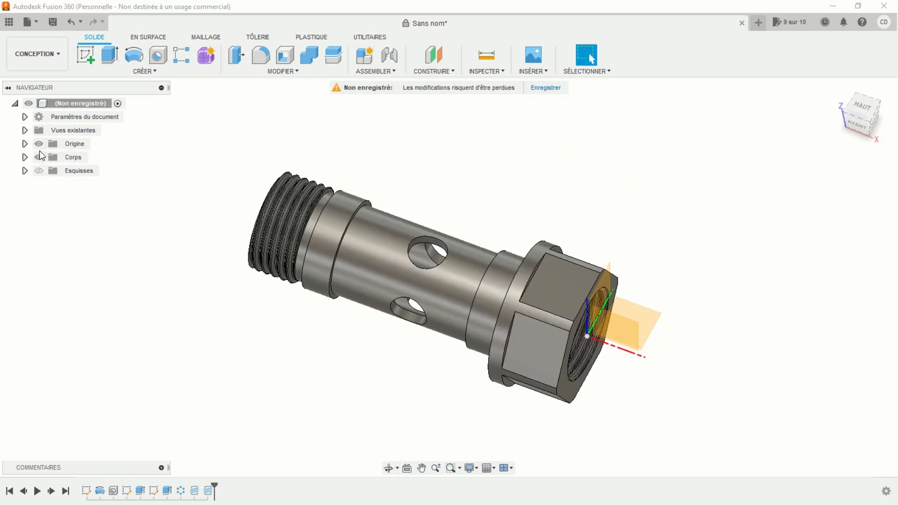
left_click(39, 144)
middle_click_drag(328, 309, 392, 321, "shift")
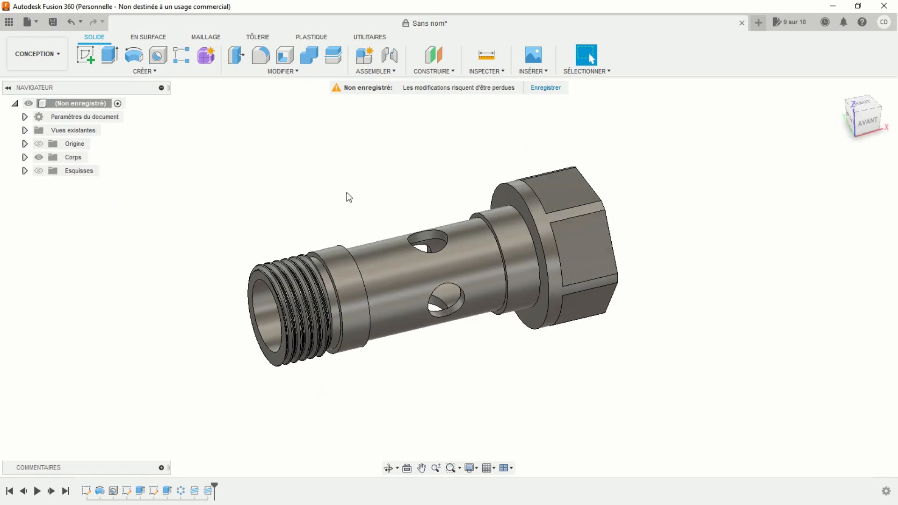